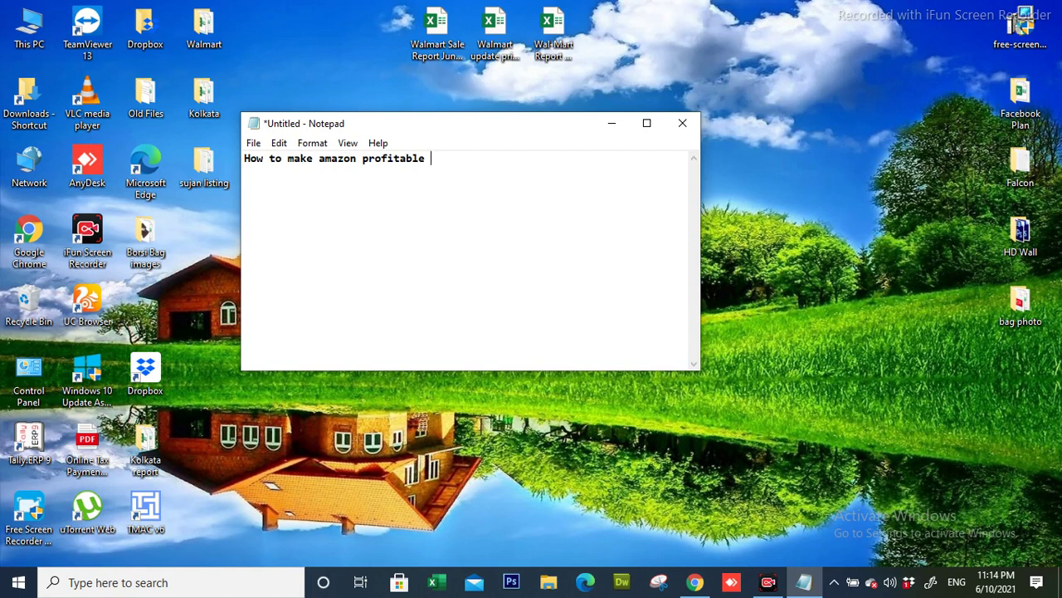
Complete the note's heading with "PPC compeign" and add the line "let gets start live" below it
text(C compenig)
key(BackSpace)
key(BackSpace)
text(le)
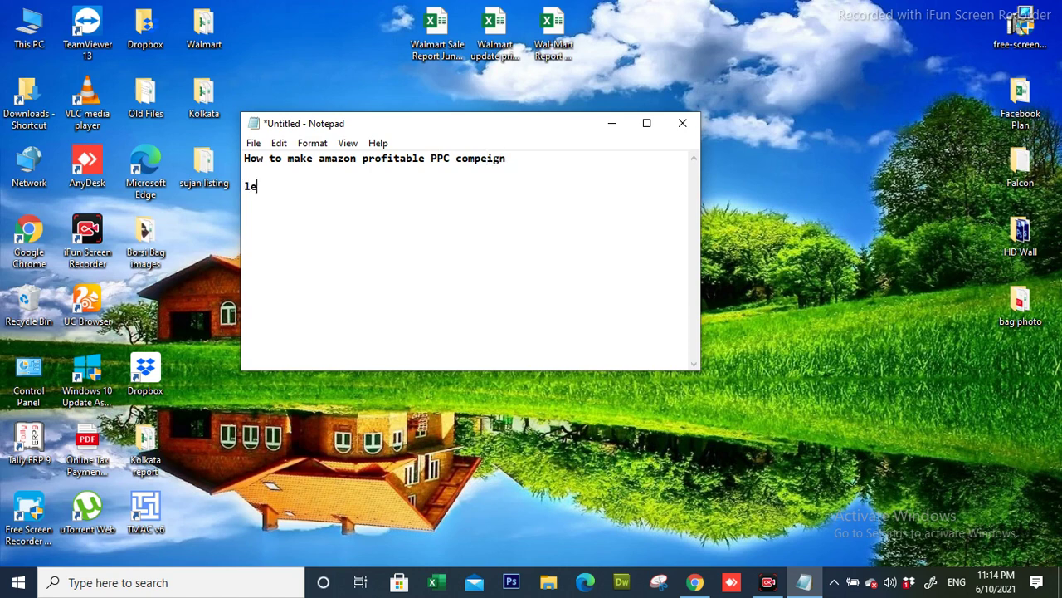
text(t ge)
text(et)
text(s start live)
Switch to Amazon Seller Central in Chrome and open the Order Reports page
click(695, 582)
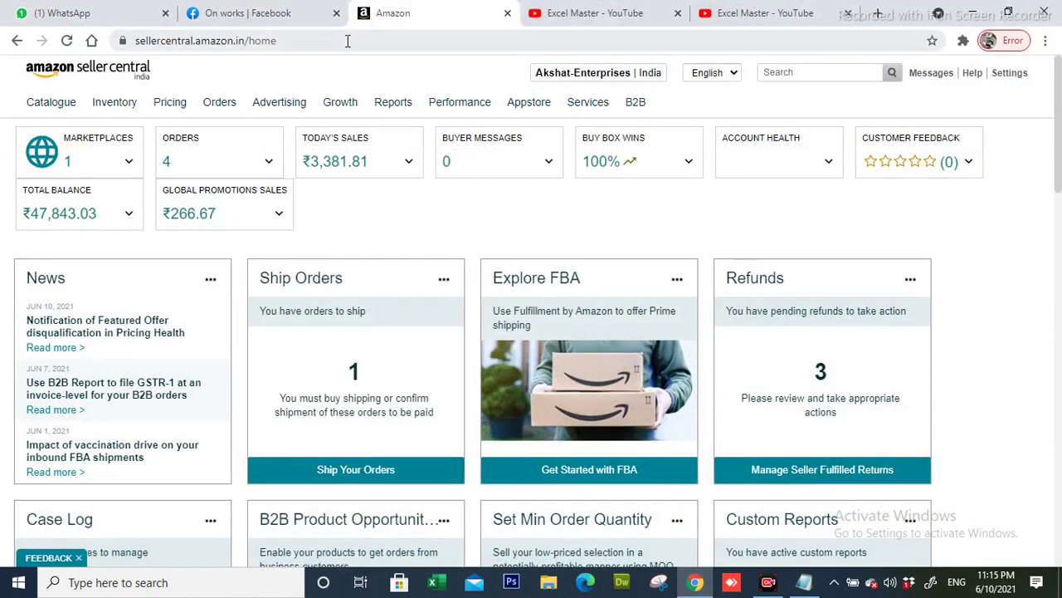
mouse_move(141, 116)
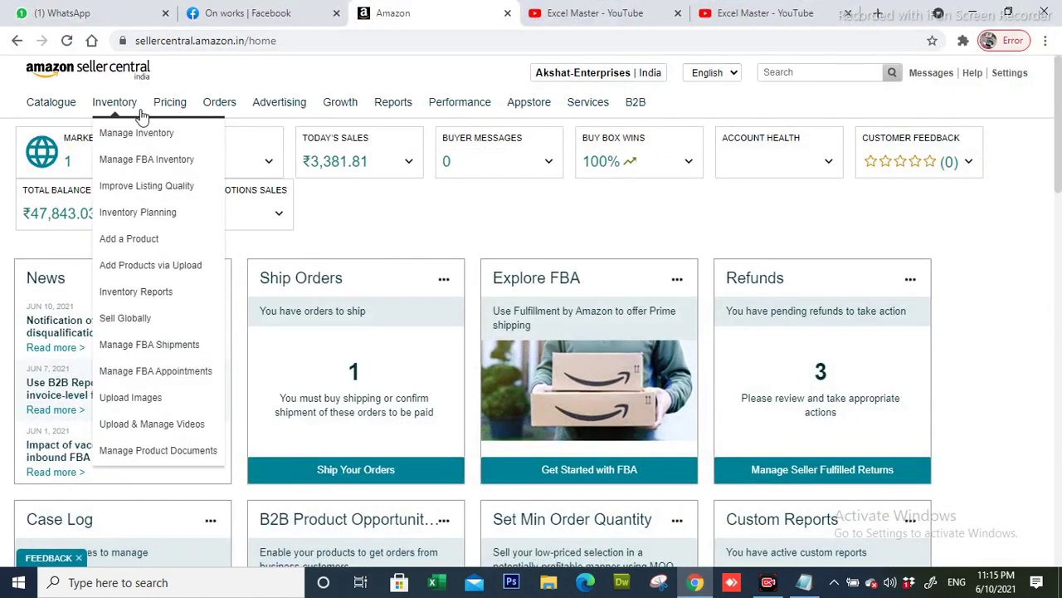
click(49, 130)
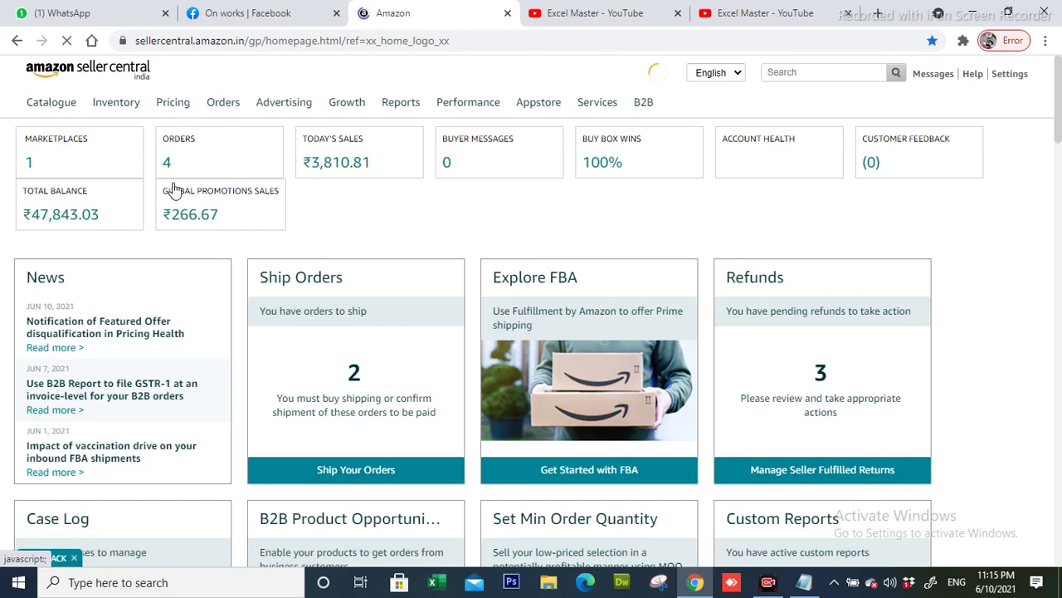
mouse_move(189, 110)
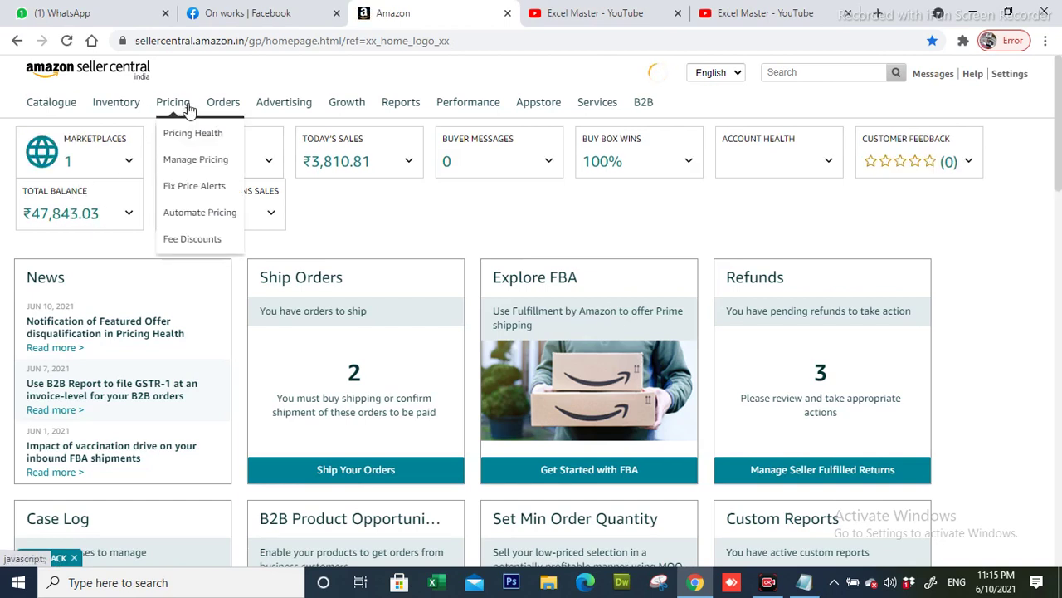
mouse_move(230, 110)
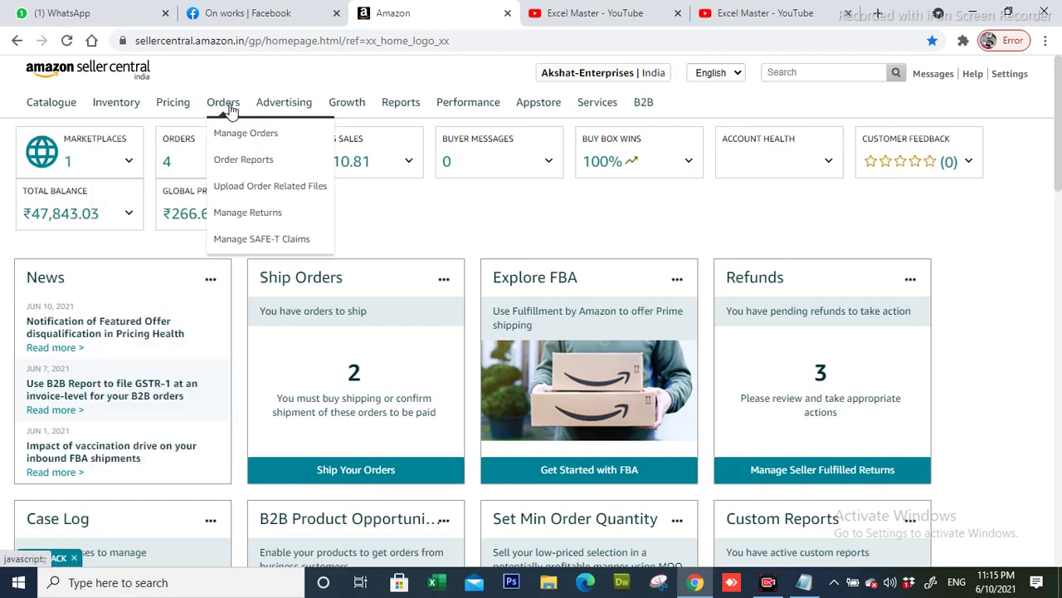
click(246, 161)
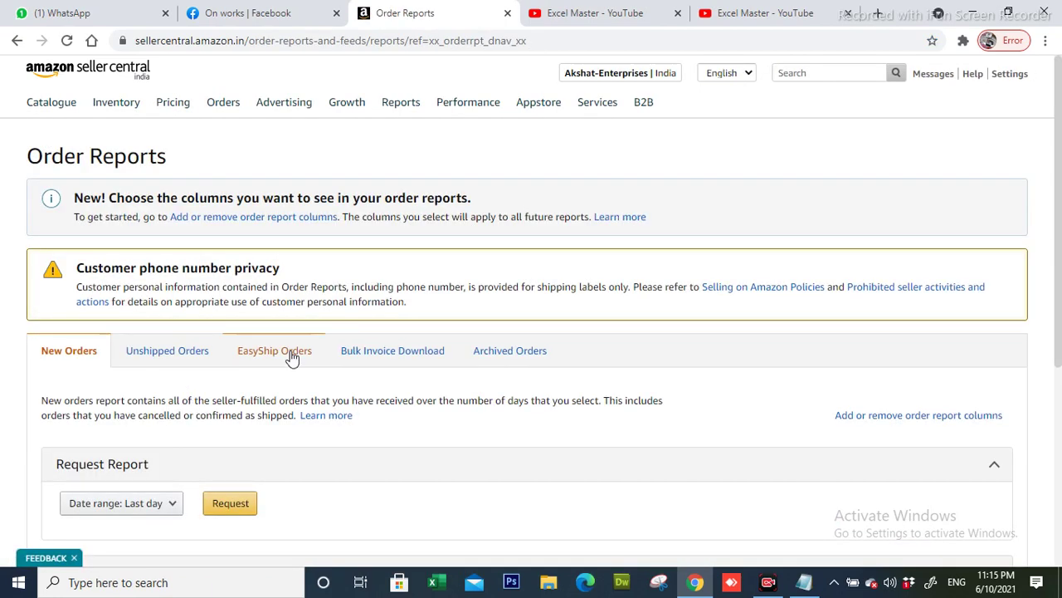
Request a new orders report for the last 90 days and refresh the list of downloadable reports
scroll(290, 356, down, 3)
click(166, 270)
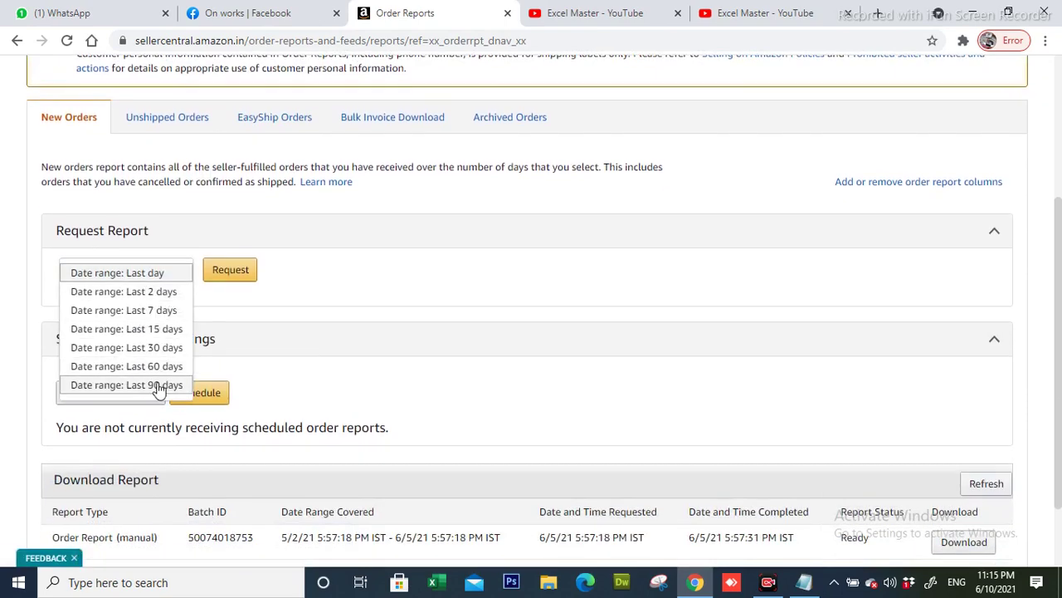
click(158, 383)
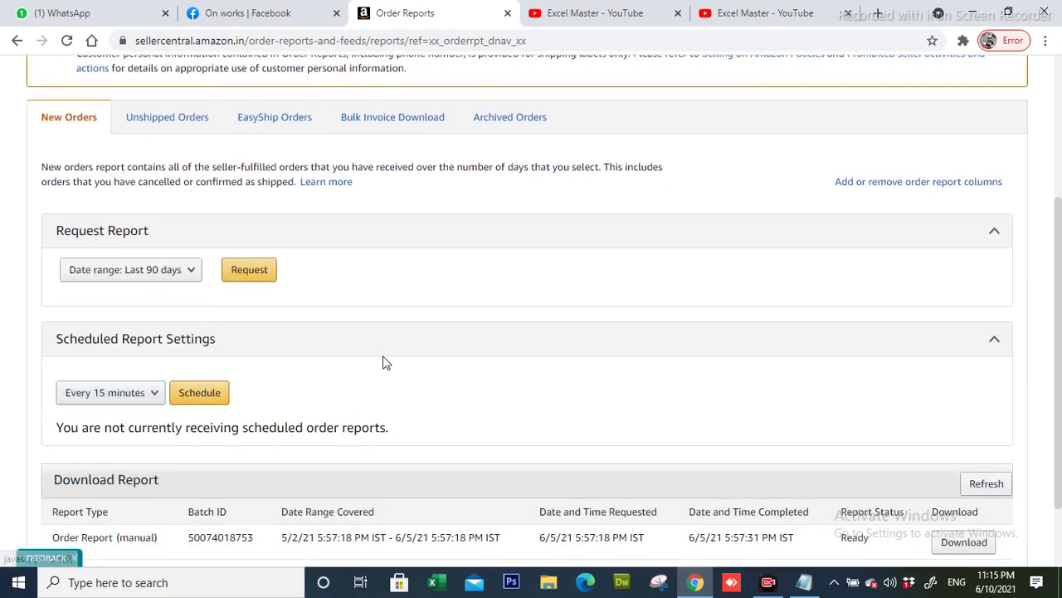
click(246, 274)
scroll(581, 349, down, 2)
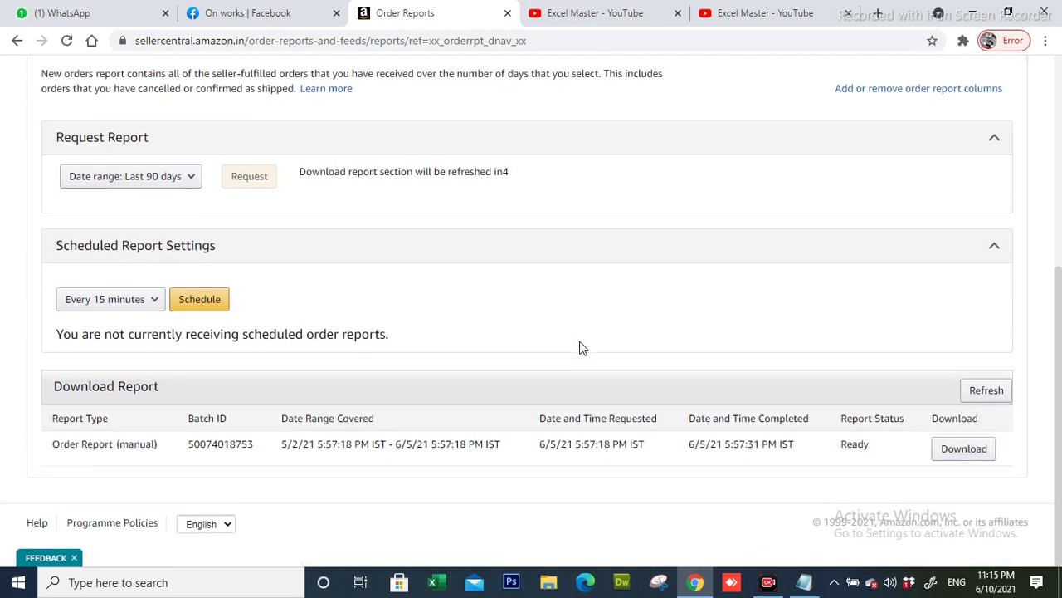
click(979, 389)
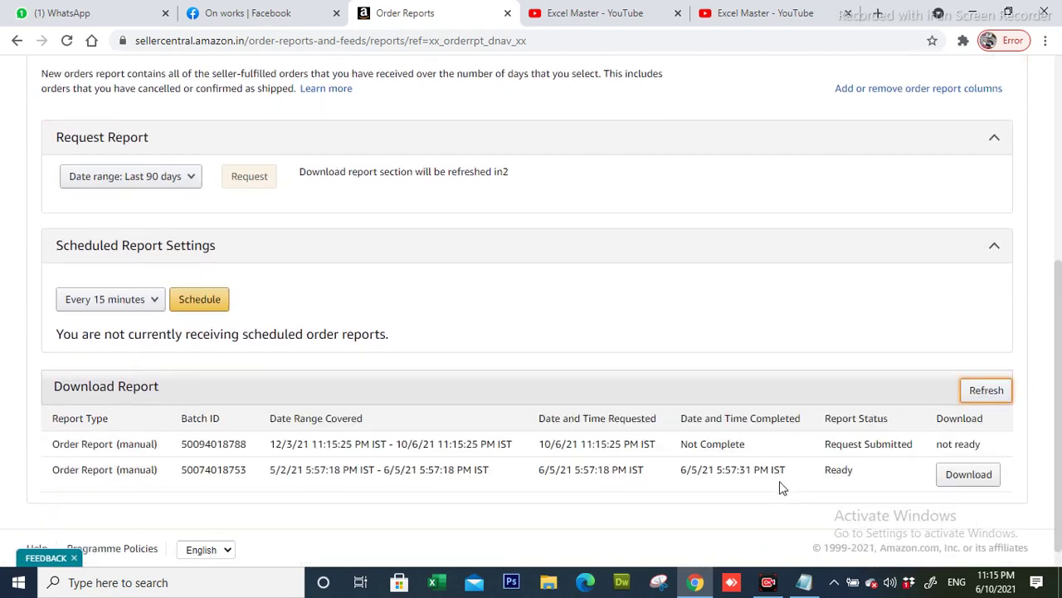
Add the line "wait for some time report generated" to the Notepad note, and return to the order reports in Chrome
click(804, 582)
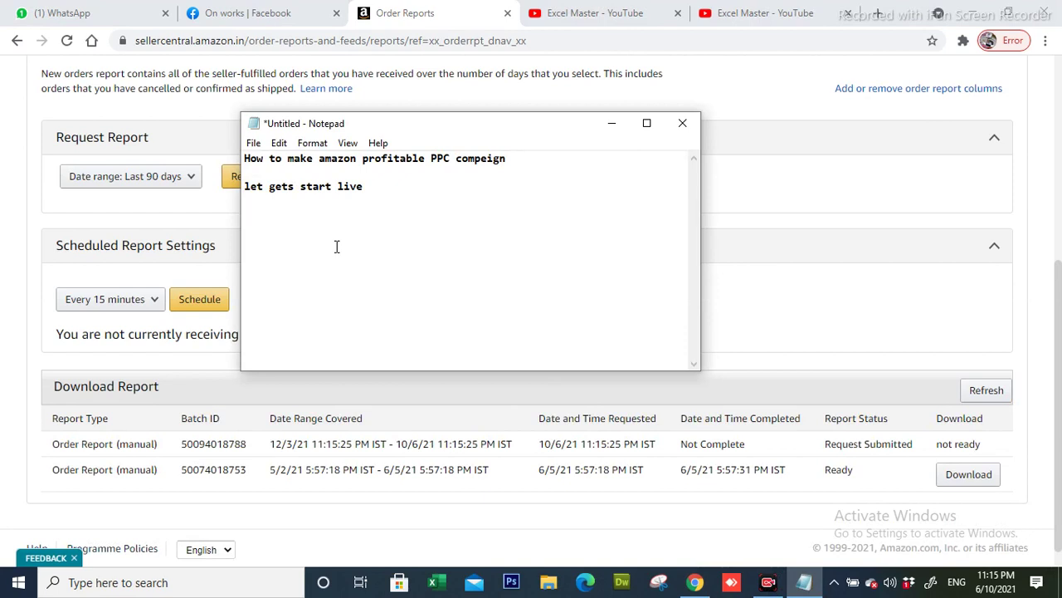
text(wait for some time)
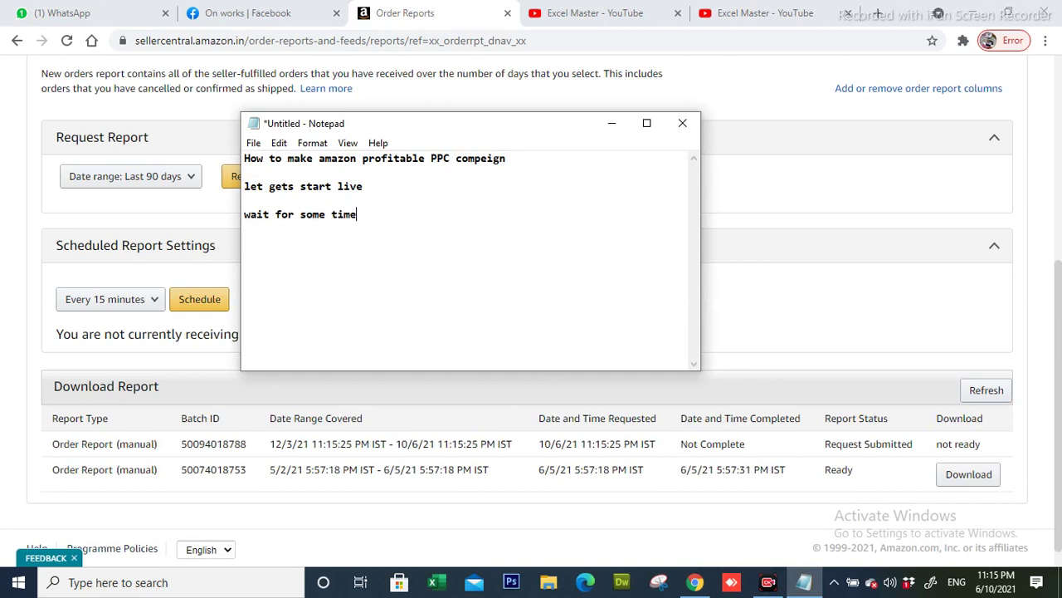
text( report generated)
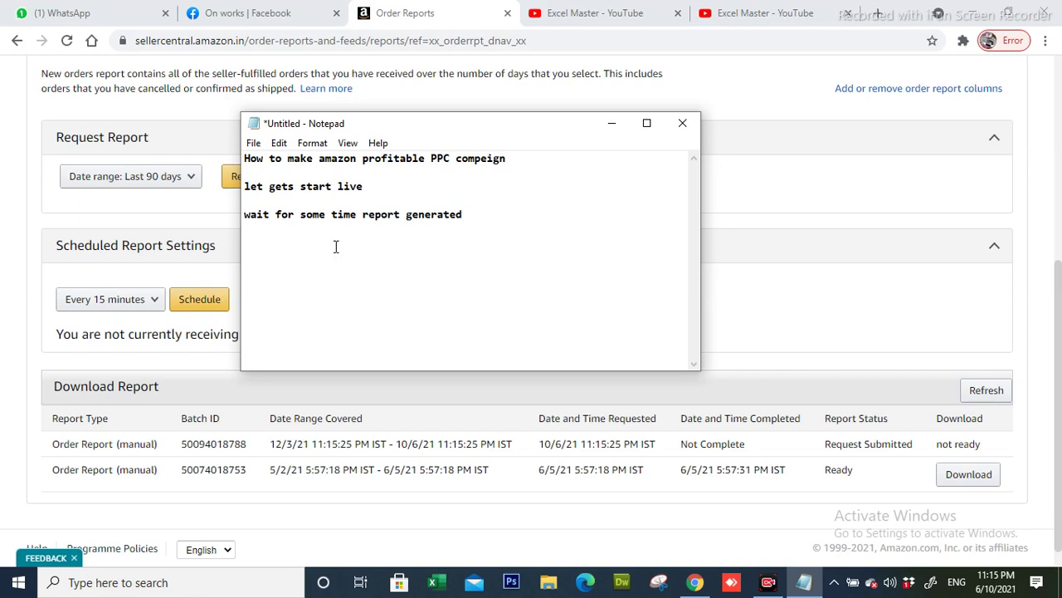
click(859, 543)
Add the Notepad line "now our report is ready for seleted last 3 month top 10 salable product for profitable compeign."
click(805, 582)
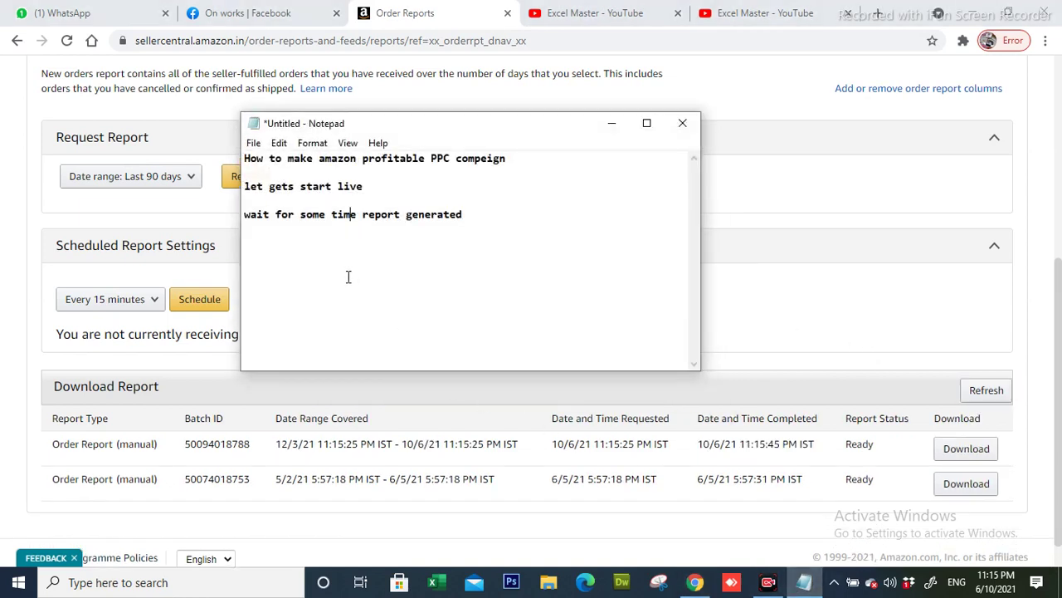
text(now our seport is)
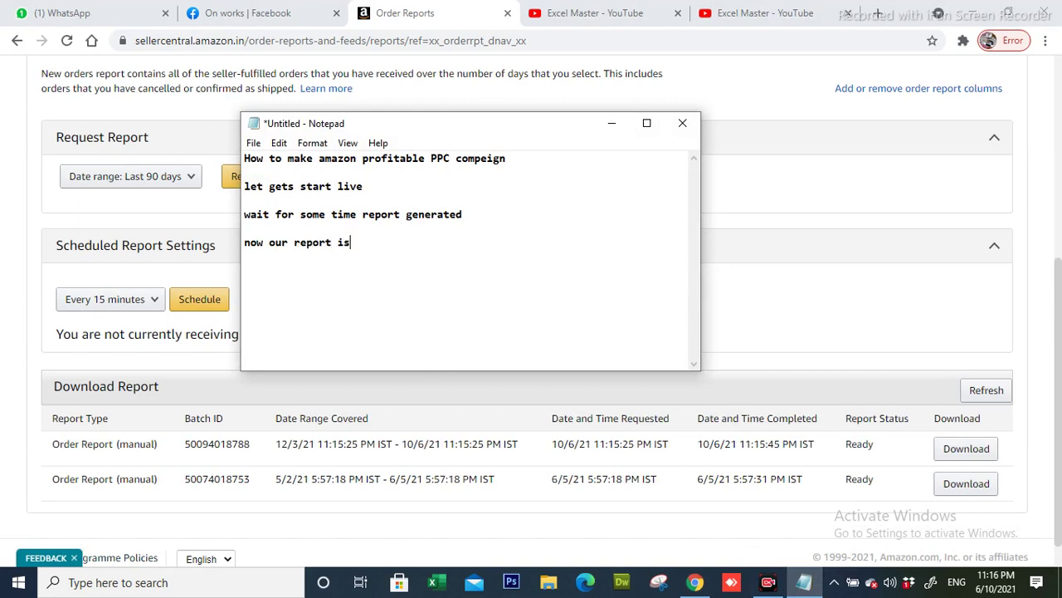
text( ready for selet)
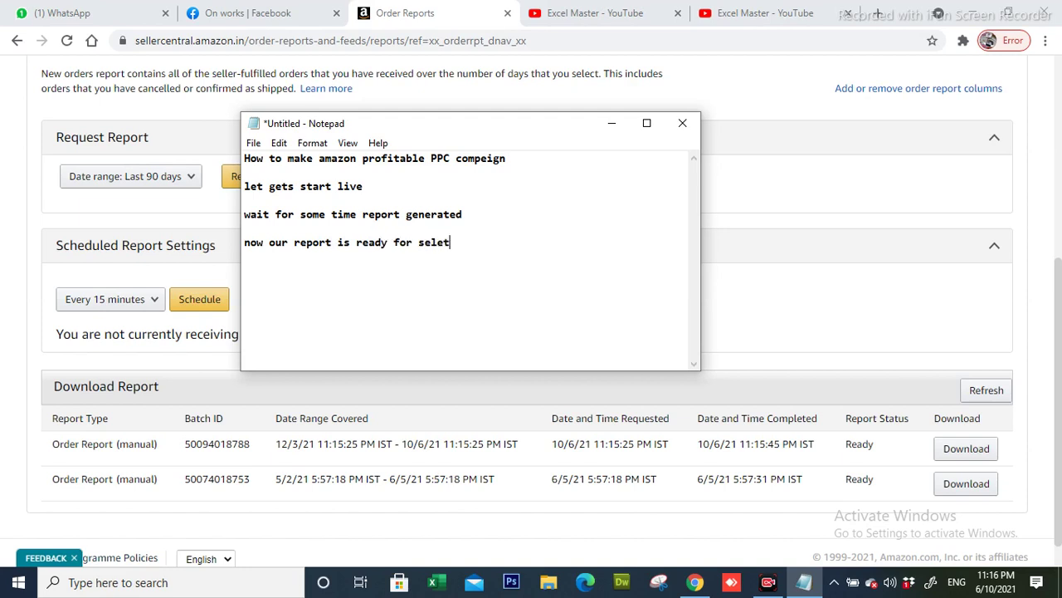
text(ed last 3 month top)
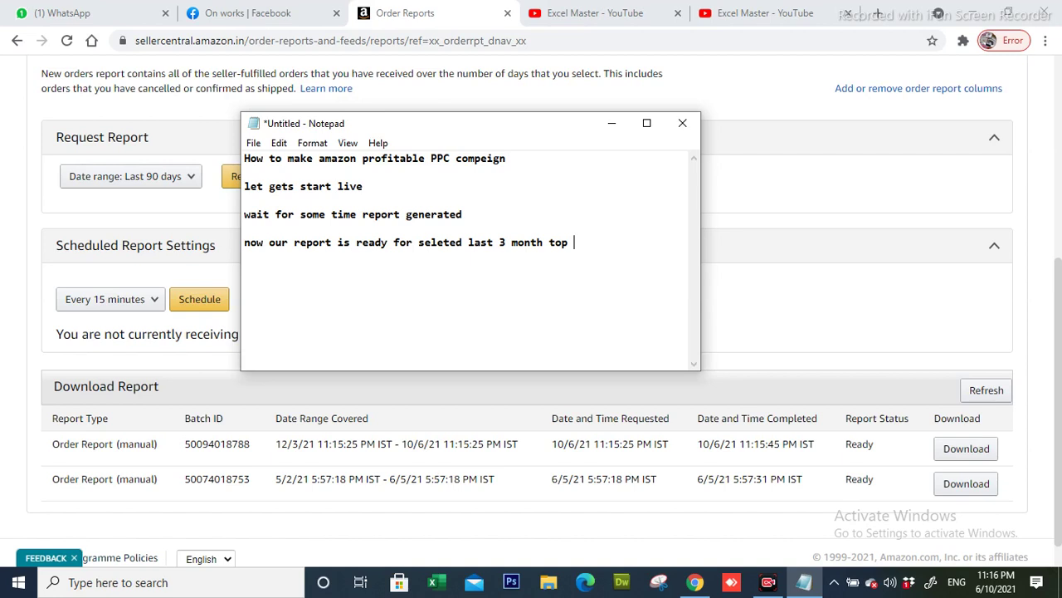
text(10 salable prod)
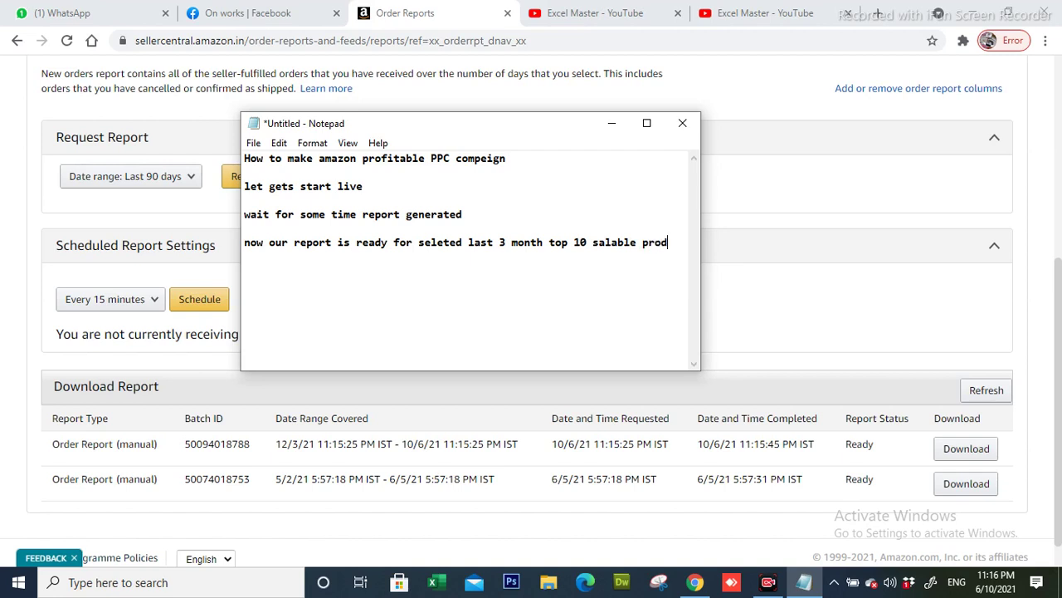
text(uct for profgi)
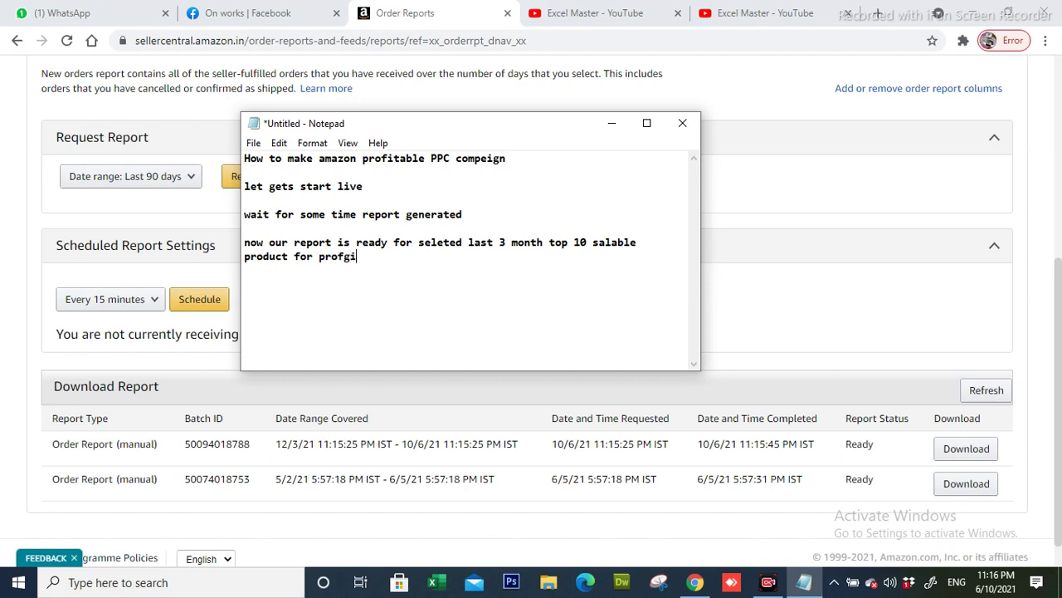
key(BackSpace)
key(BackSpace)
text(itable come)
key(BackSpace)
key(BackSpace)
text(peign.)
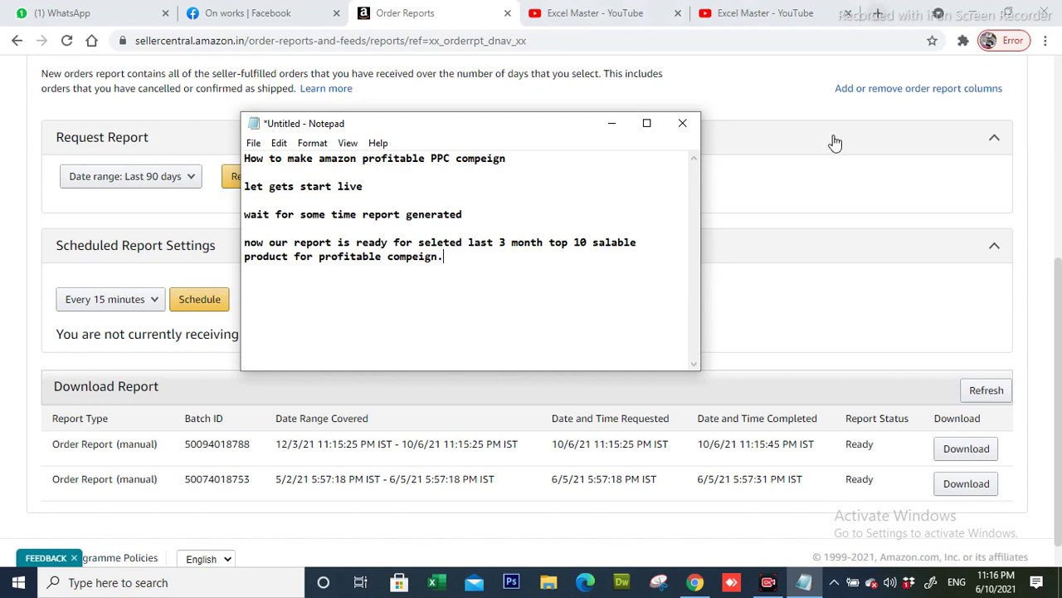
Put the note away, download the newly requested 90-day order report and open the downloaded text file
click(613, 124)
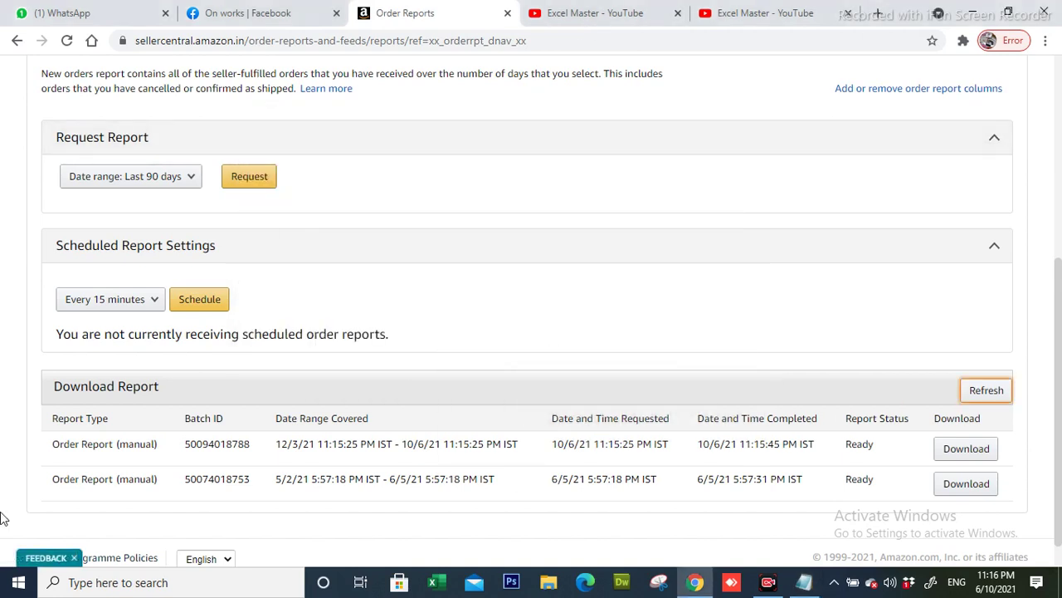
scroll(645, 431, down, 2)
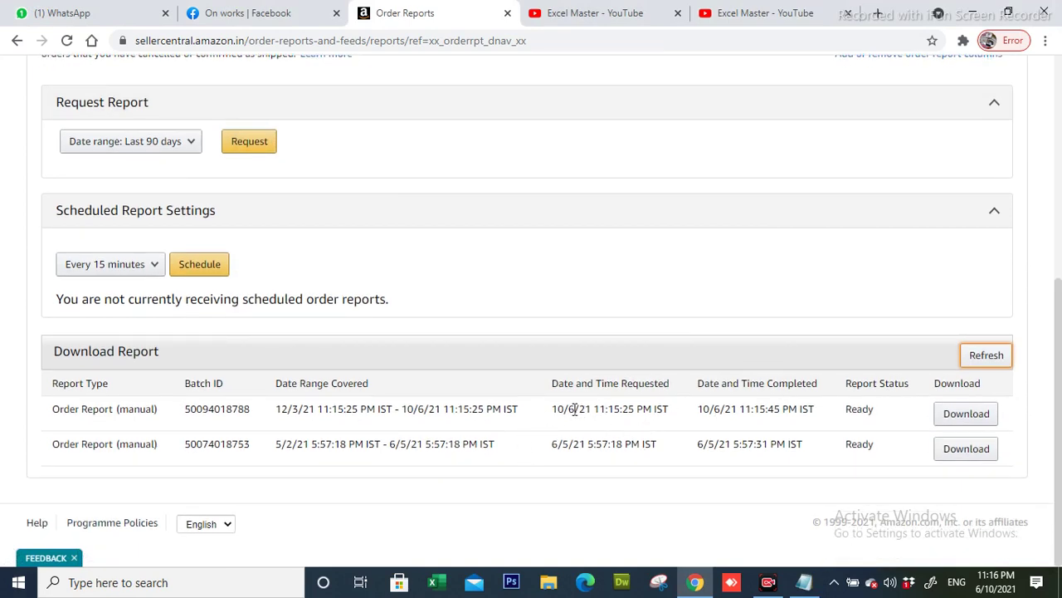
click(967, 415)
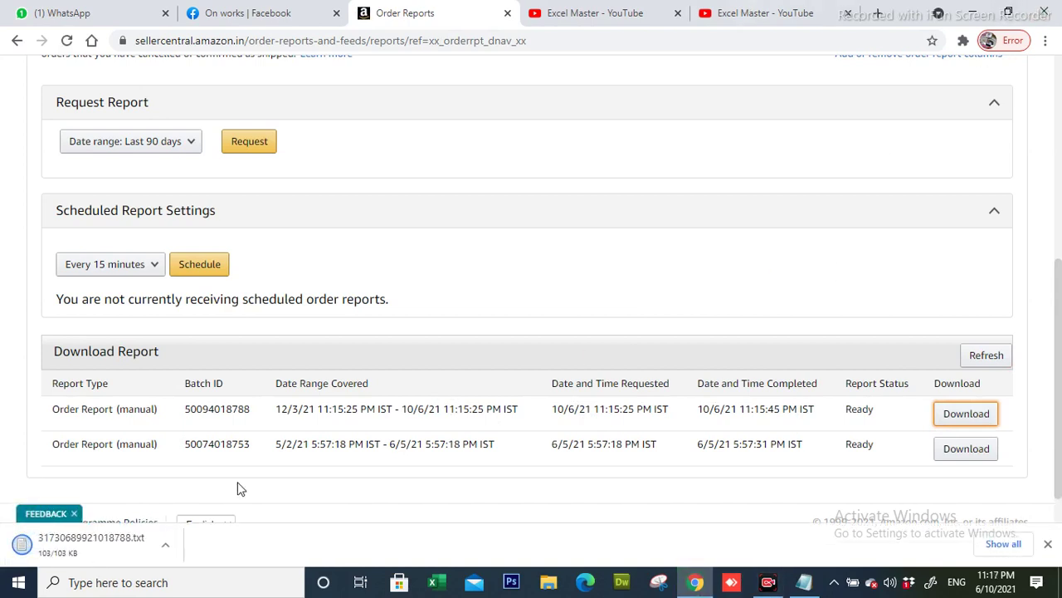
click(80, 550)
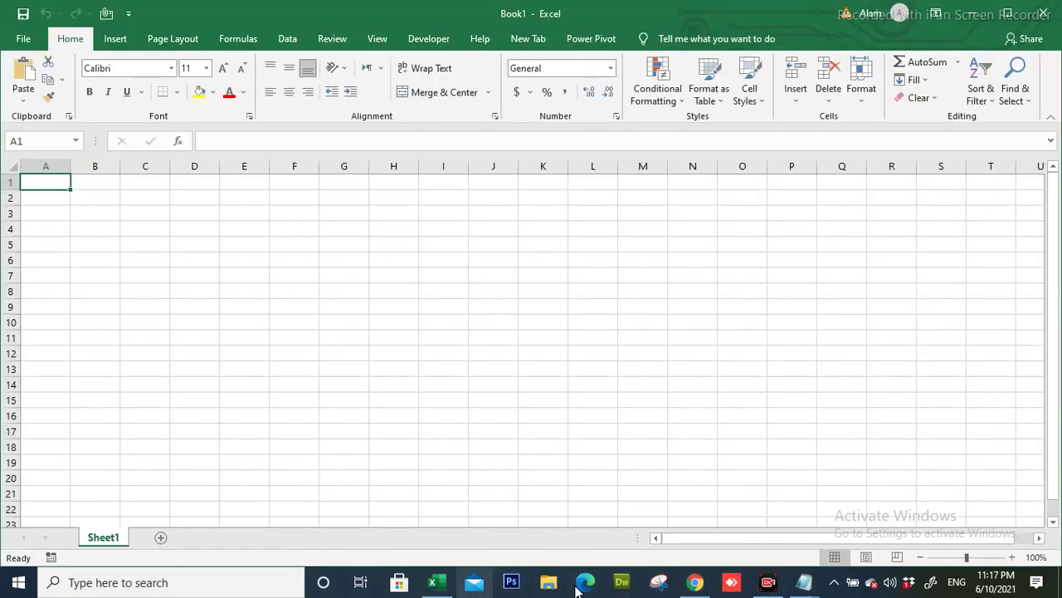
Copy the entire contents of the downloaded order report from Notepad into the blank Excel sheet starting at cell A1
mouse_move(809, 588)
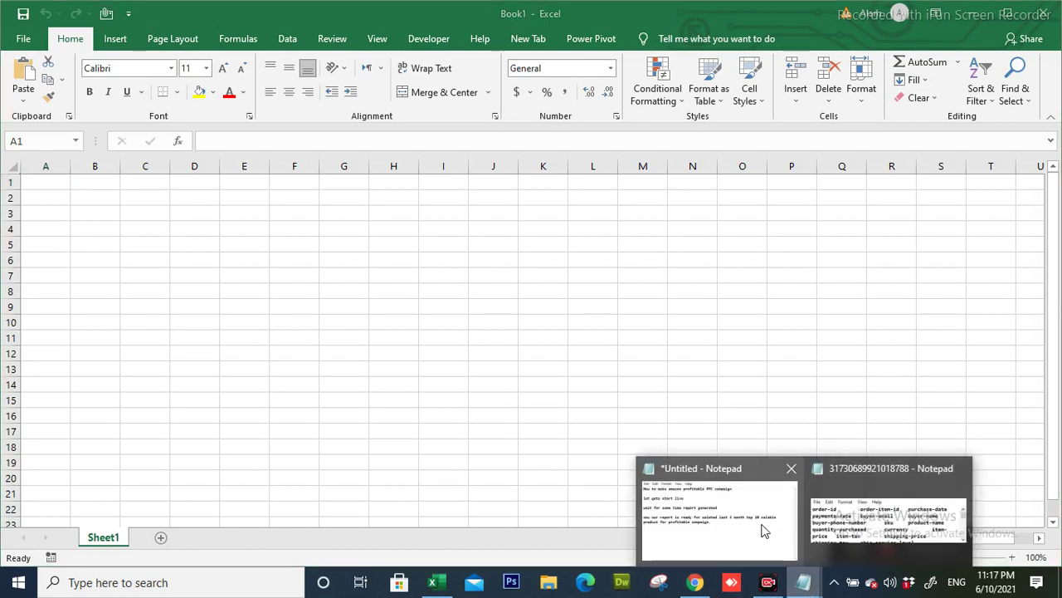
click(888, 510)
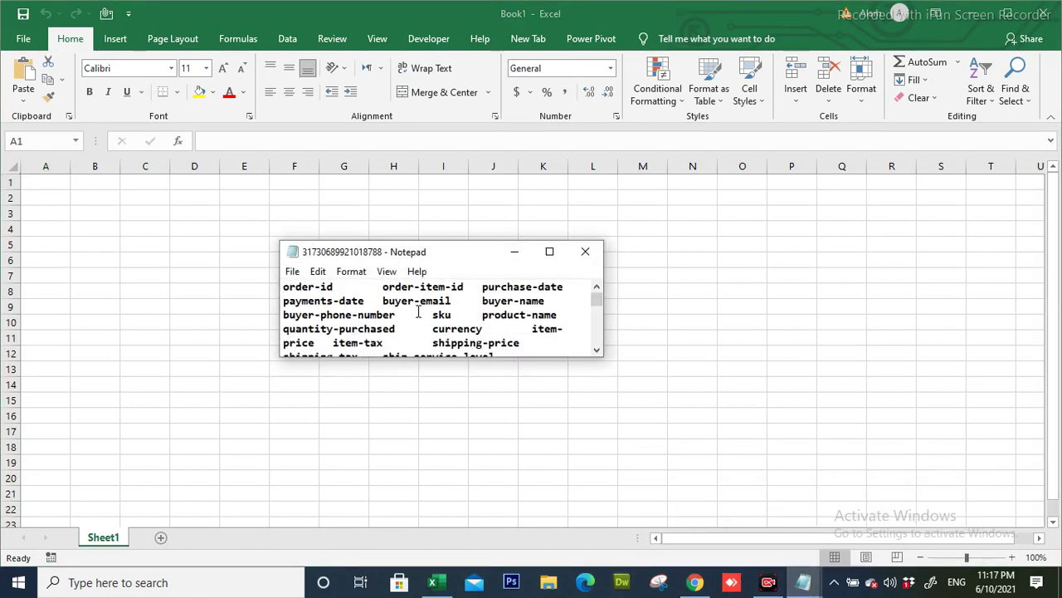
key(ctrl+a)
click(514, 252)
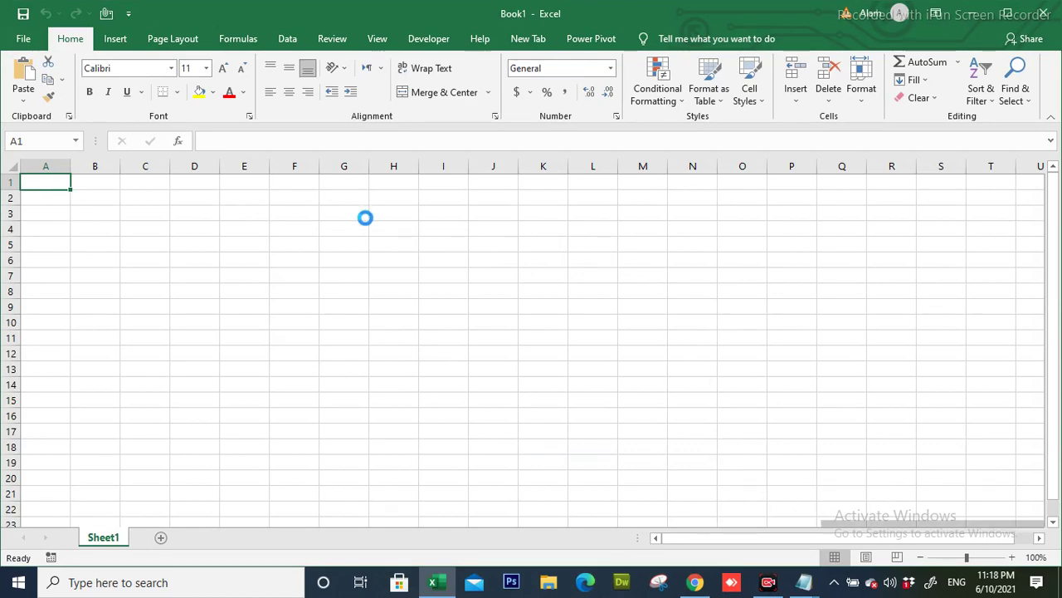
key(ctrl+v)
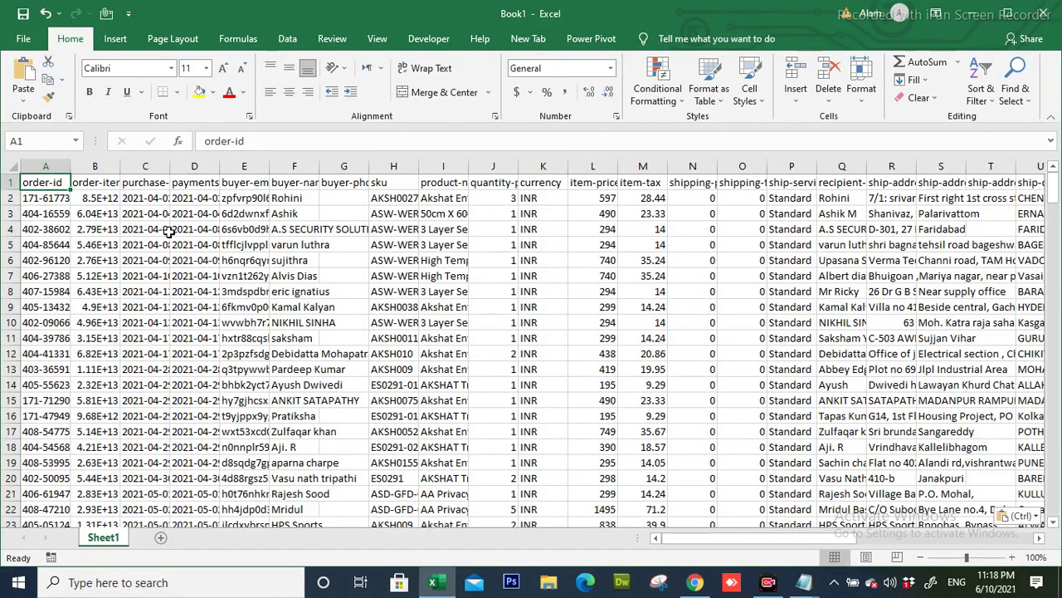
Examine the pasted order data's headers from order-id to sku and the first few SKU entries
key(Right)
key(Right)
key(Right)
key(Right)
key(Right)
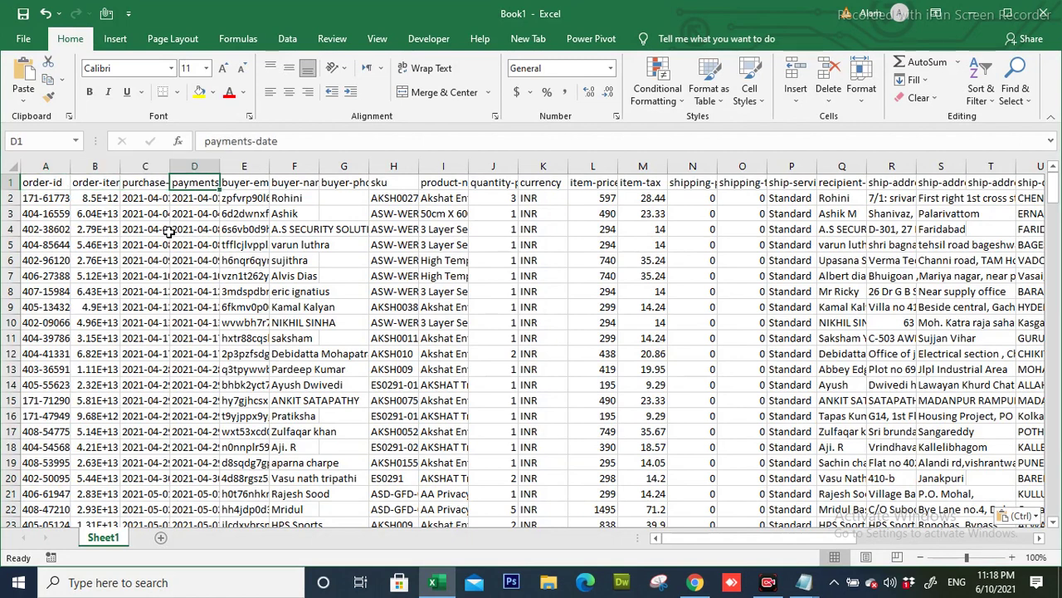
key(Right)
key(Right)
key(Down)
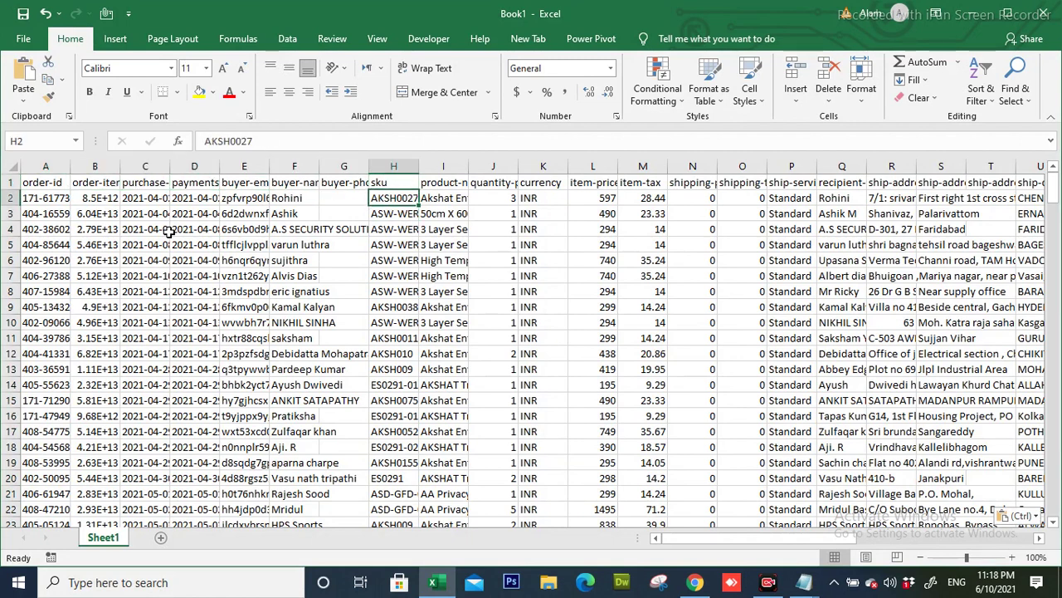
key(Down)
key(Up)
key(Up)
key(Down)
key(Down)
key(Down)
key(Up)
key(Up)
key(Up)
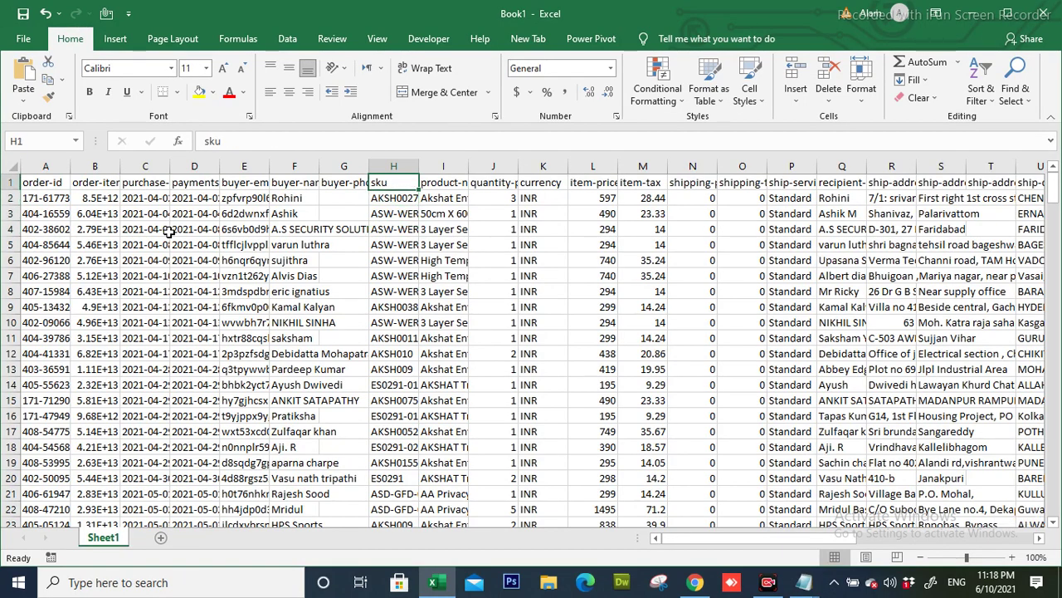
Check the full extent of the sku column, and examine the first order's values across to the ship-service-level column
key(ctrl+shift+Down)
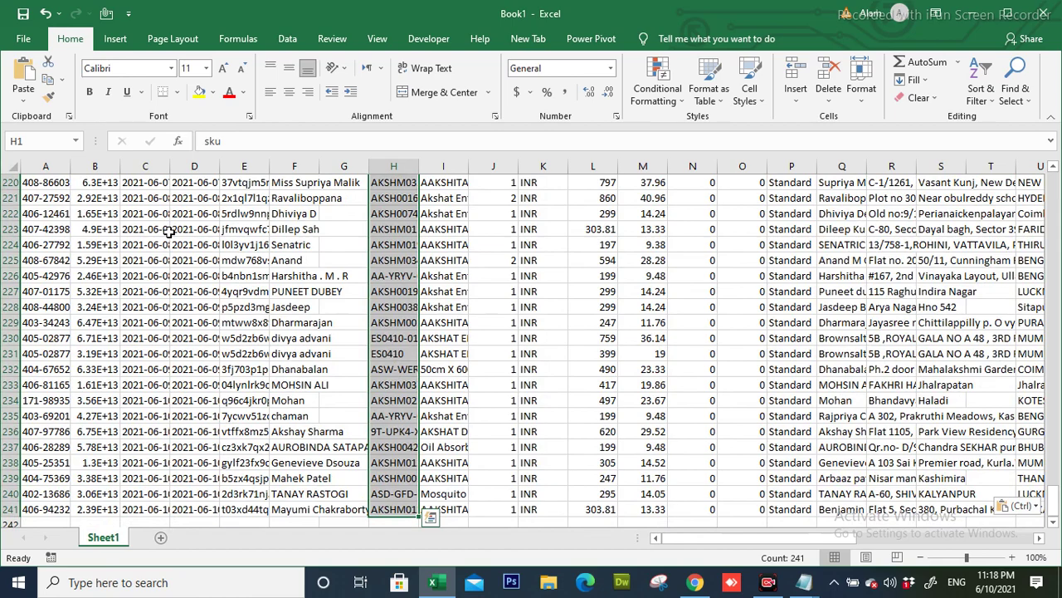
key(Down)
key(Right)
key(Right)
key(Right)
key(Right)
key(Right)
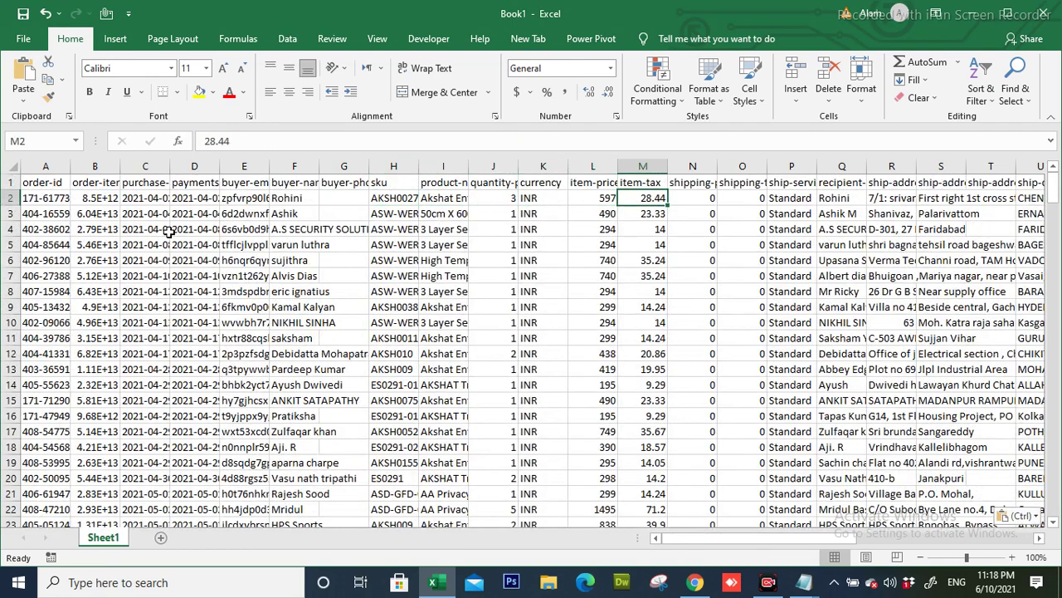
key(Right)
key(Right)
key(Right)
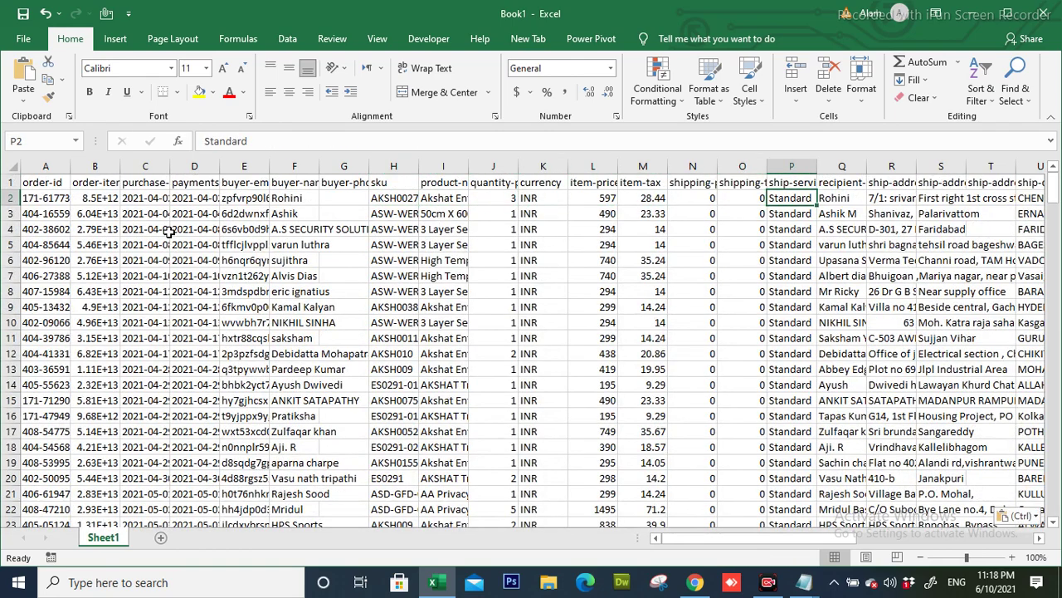
Examine the quantity-purchased column from its first value down to the last order row
key(Up)
key(Left)
key(Left)
key(Left)
key(Left)
key(Left)
key(Left)
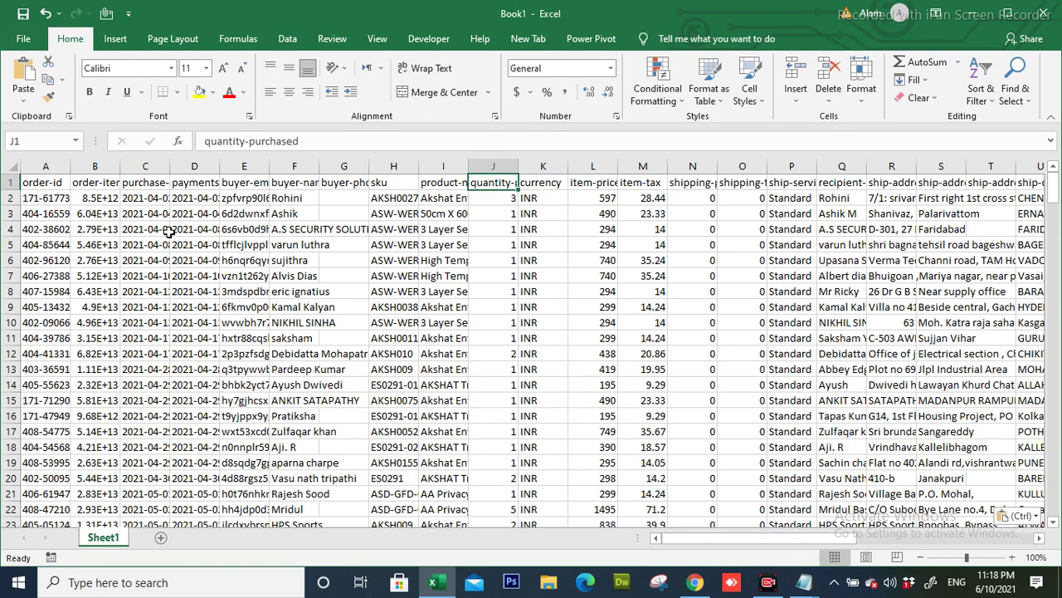
key(Down)
key(ctrl+shift+Down)
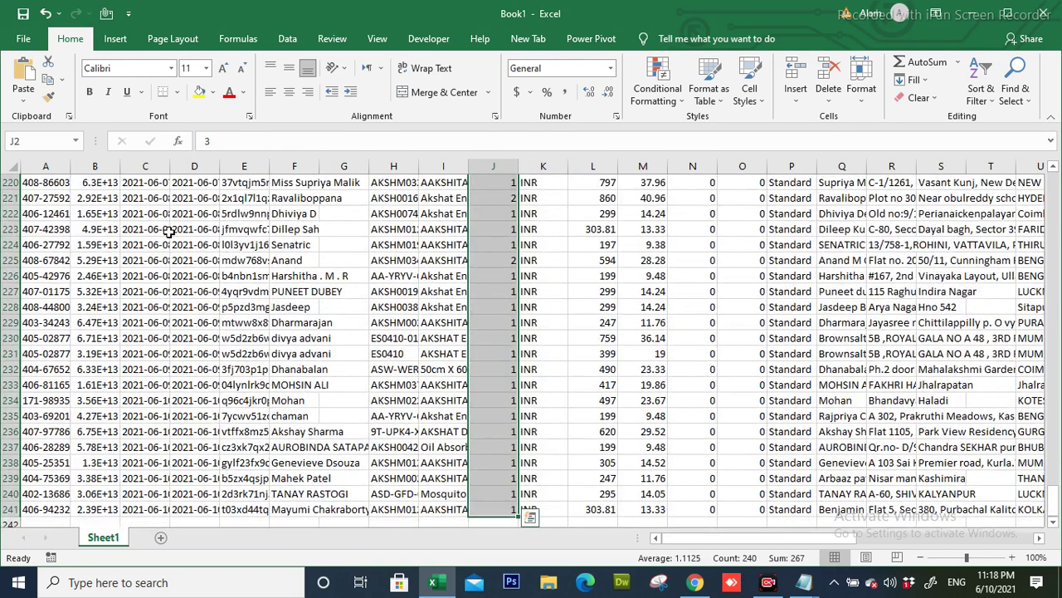
key(ctrl+Up)
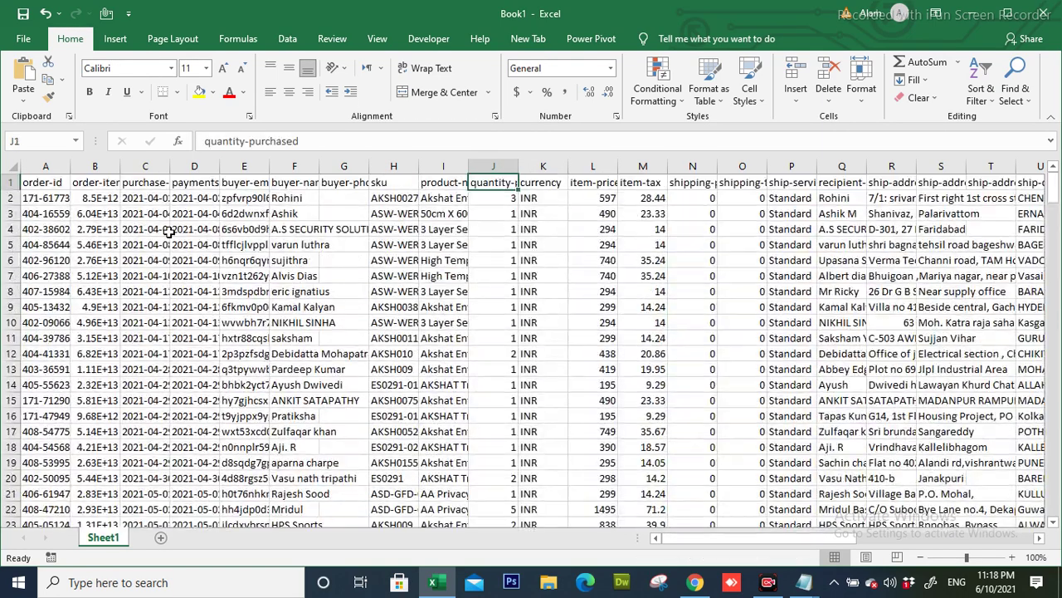
Examine the remaining column headers after quantity-purchased, through the shipping address, delivery and payment-method fields to the last column
key(Right)
key(Right)
key(Right)
key(Right)
key(Right)
key(Right)
key(Right)
key(Right)
key(Right)
key(Right)
key(Right)
key(Right)
key(Right)
key(Right)
key(Right)
key(Right)
key(Right)
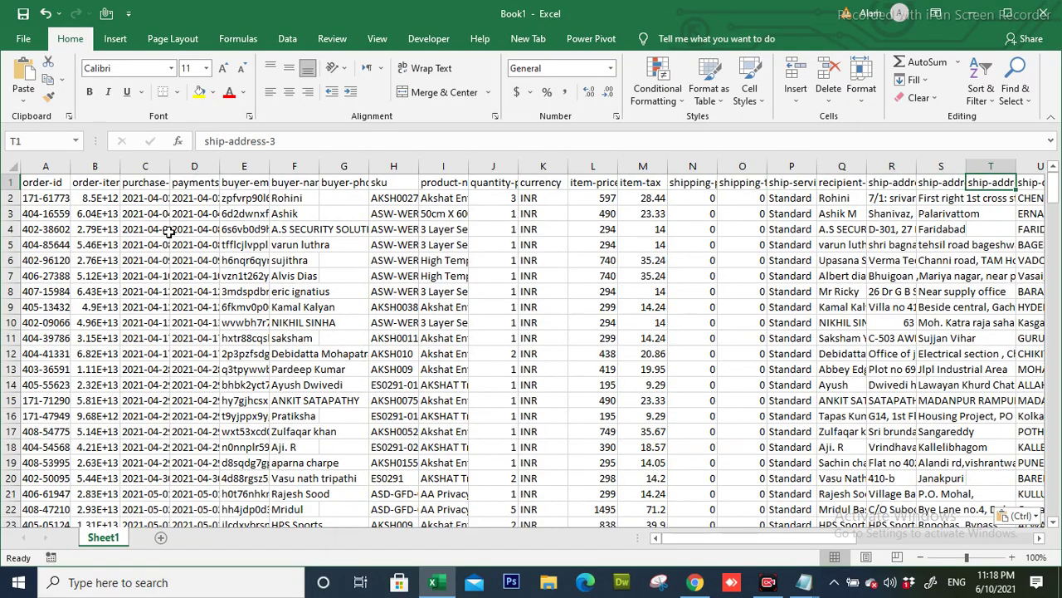
key(Right)
key(Right)
key(Right)
key(Right)
key(Right)
key(Right)
key(Right)
key(Right)
key(Right)
key(Right)
key(Right)
key(Right)
key(Right)
key(Right)
key(Right)
key(Right)
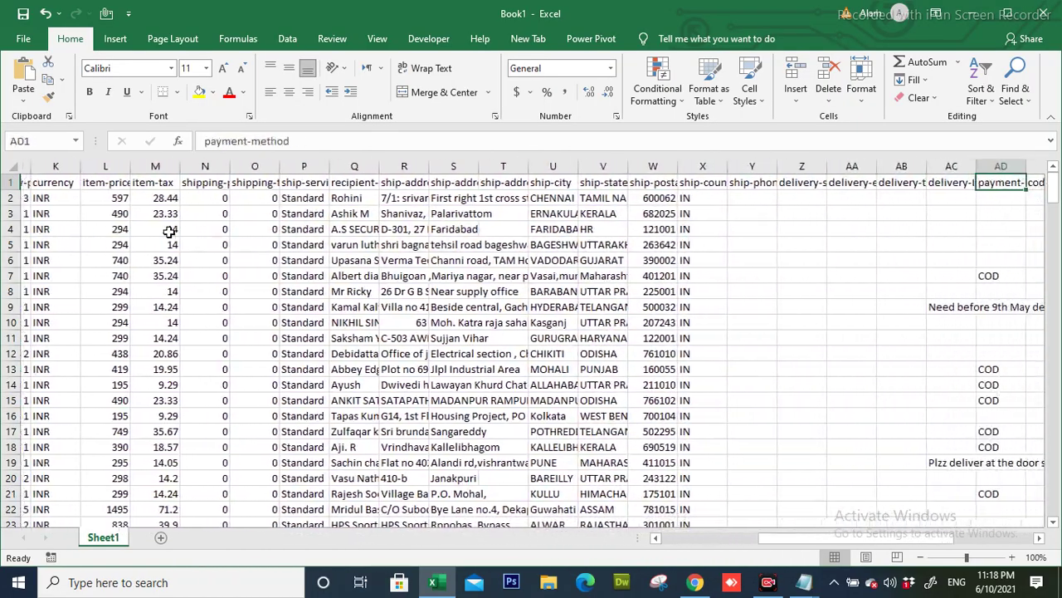
key(Left)
key(Left)
key(Left)
key(Left)
key(Left)
key(Left)
key(Left)
key(Left)
key(Left)
key(Left)
key(Left)
key(Left)
key(Left)
key(Left)
key(Left)
key(Left)
key(Left)
key(Left)
key(Left)
key(Left)
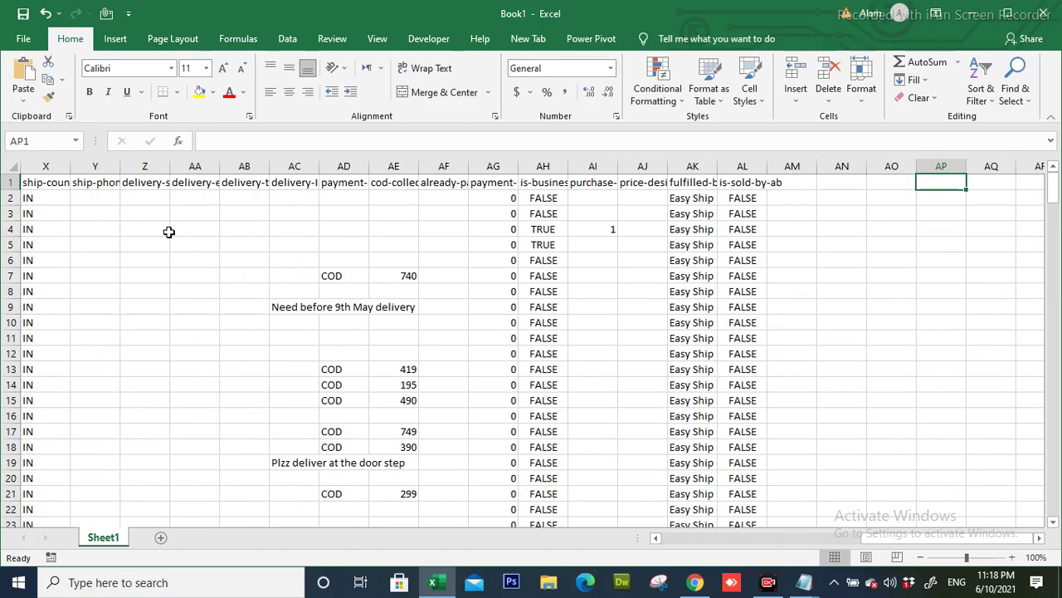
Create a PivotTable on a new worksheet from the entire order data range A1:AL241 of Sheet1
key(Left)
key(Left)
key(Left)
key(Left)
key(Left)
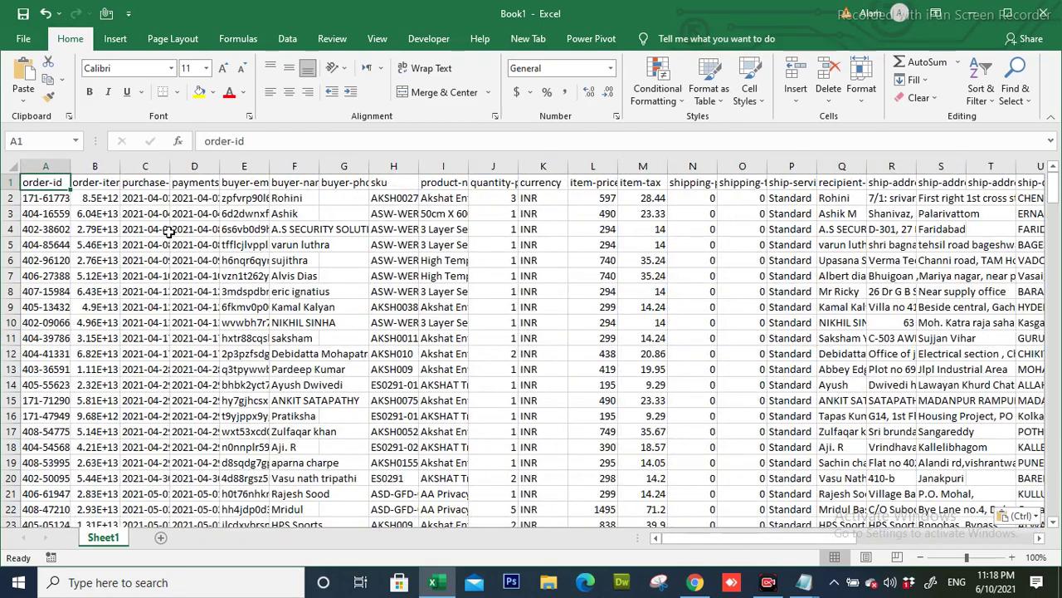
key(ctrl+shift+End)
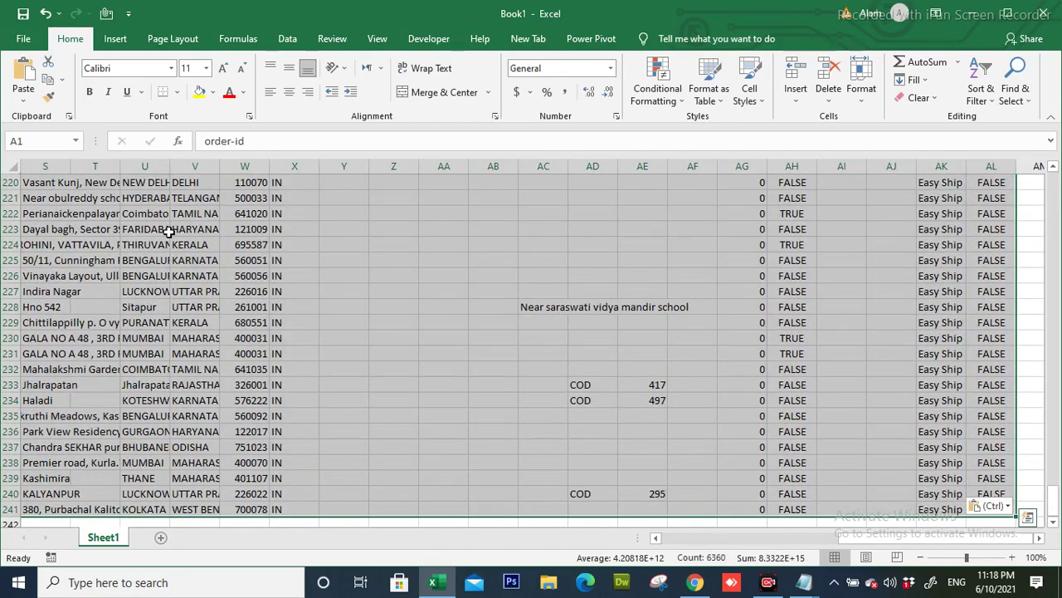
key(ctrl+c)
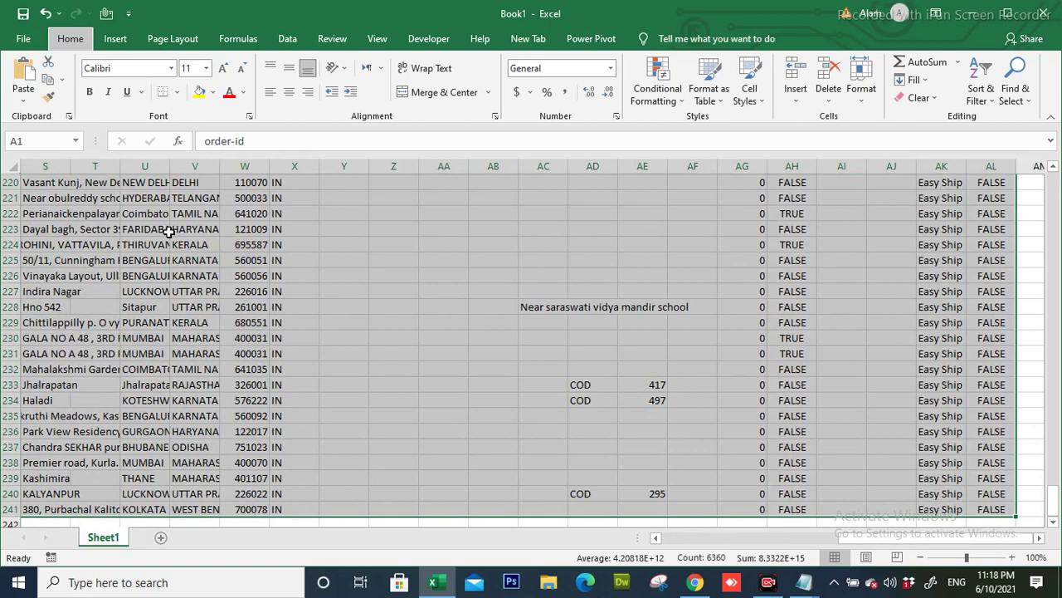
key(alt+n)
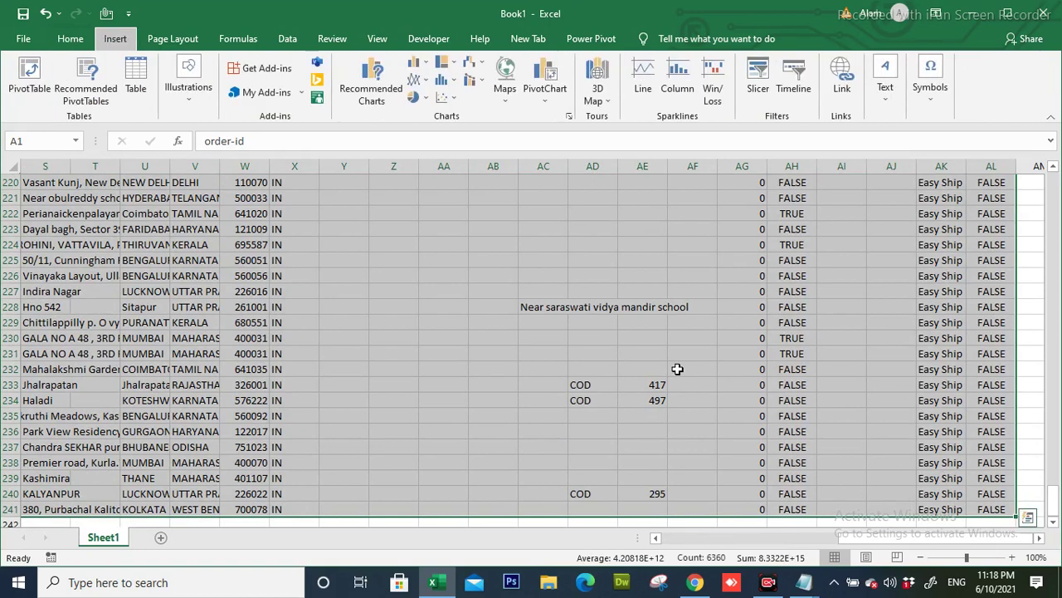
key(v)
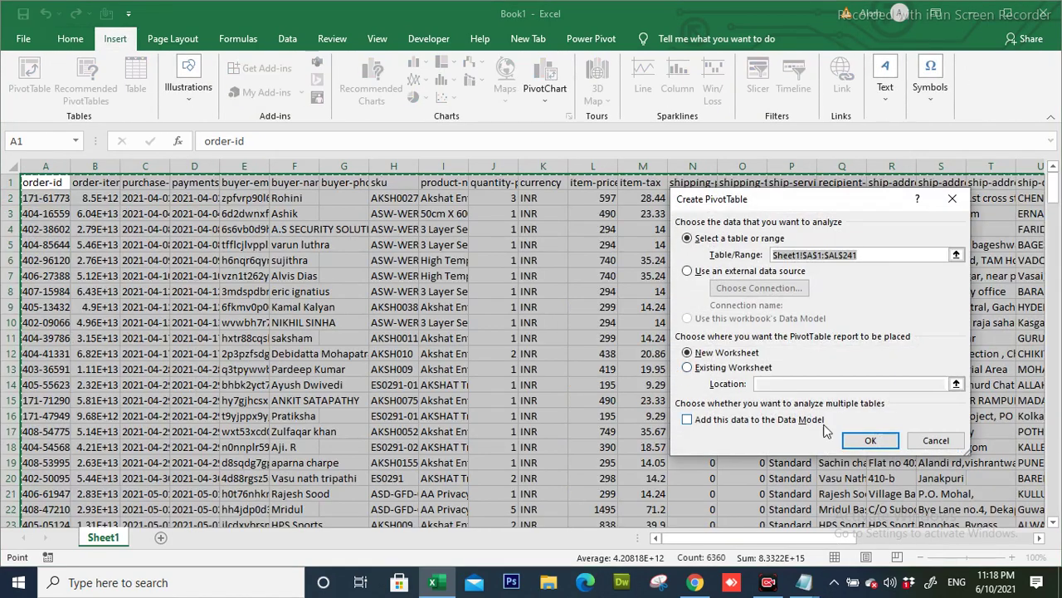
click(868, 442)
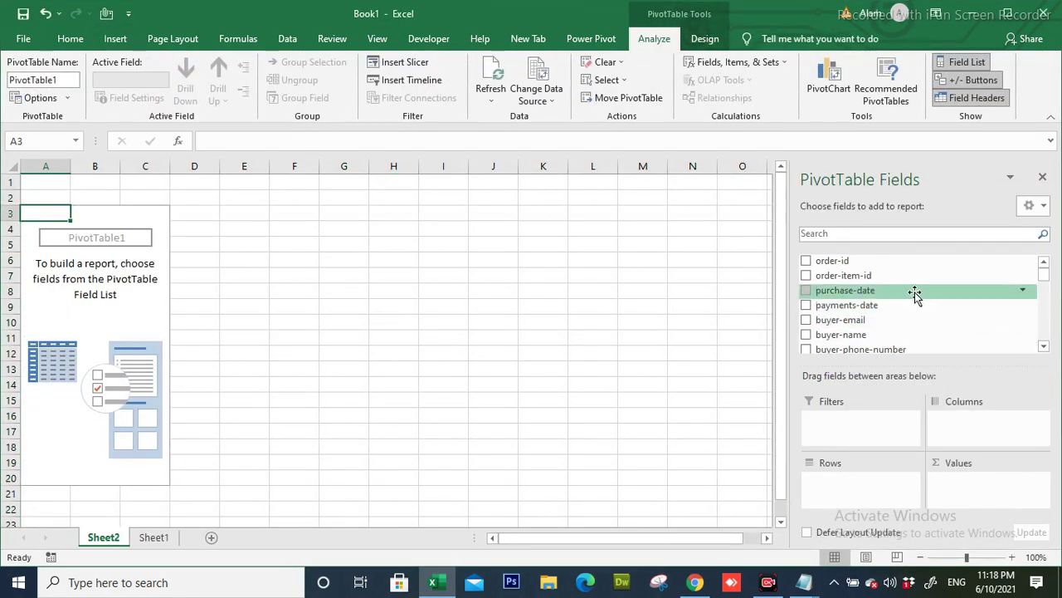
Set up the PivotTable with sku as rows and the sum of quantity-purchased as values, and look over the listed SKUs
click(1044, 348)
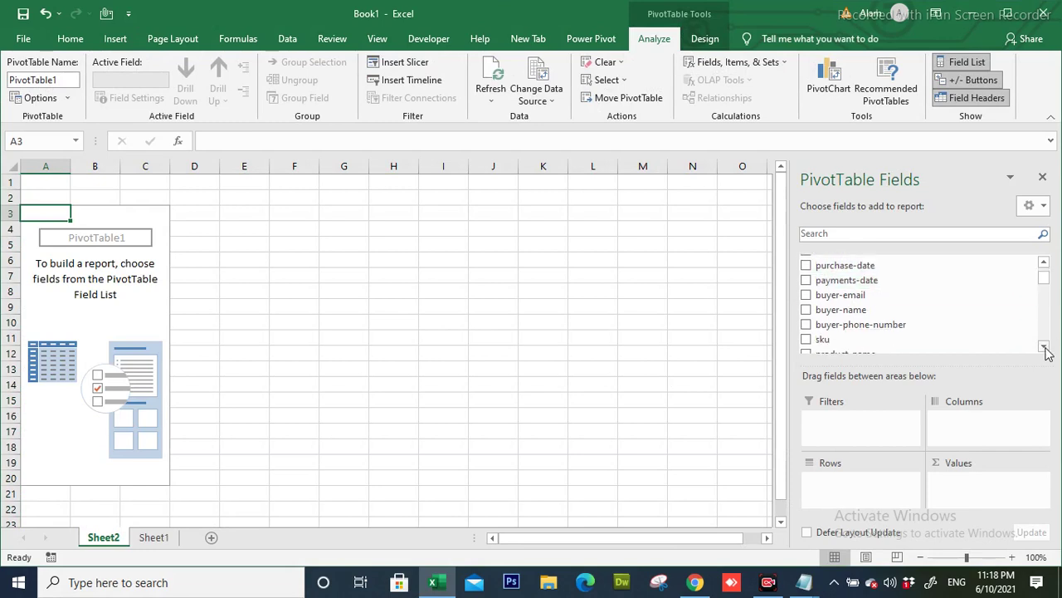
click(1044, 348)
drag(826, 327, 833, 490)
click(1044, 347)
click(1044, 347)
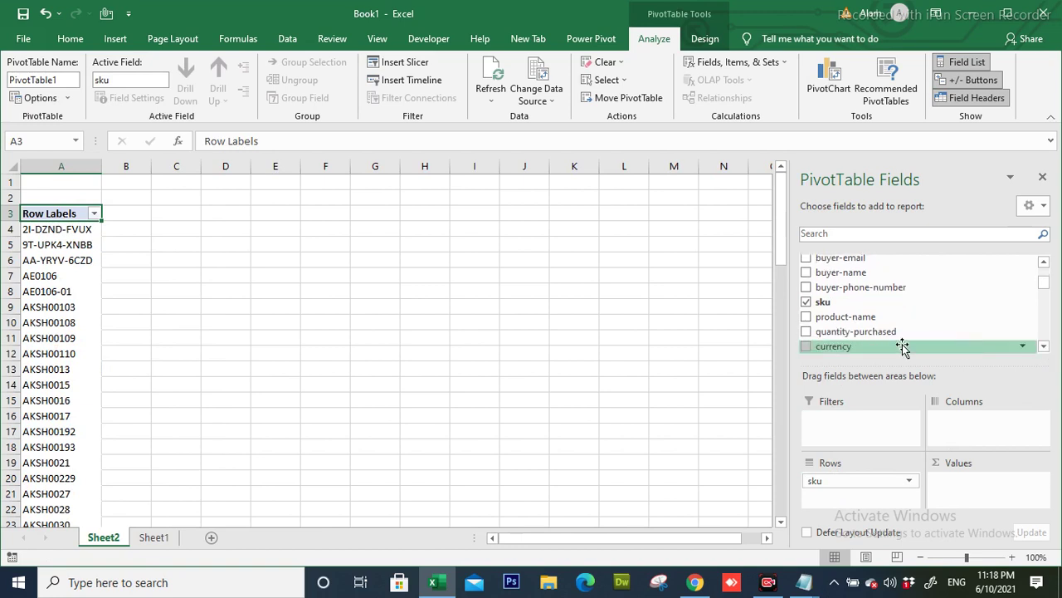
drag(887, 333, 942, 486)
scroll(222, 354, down, 20)
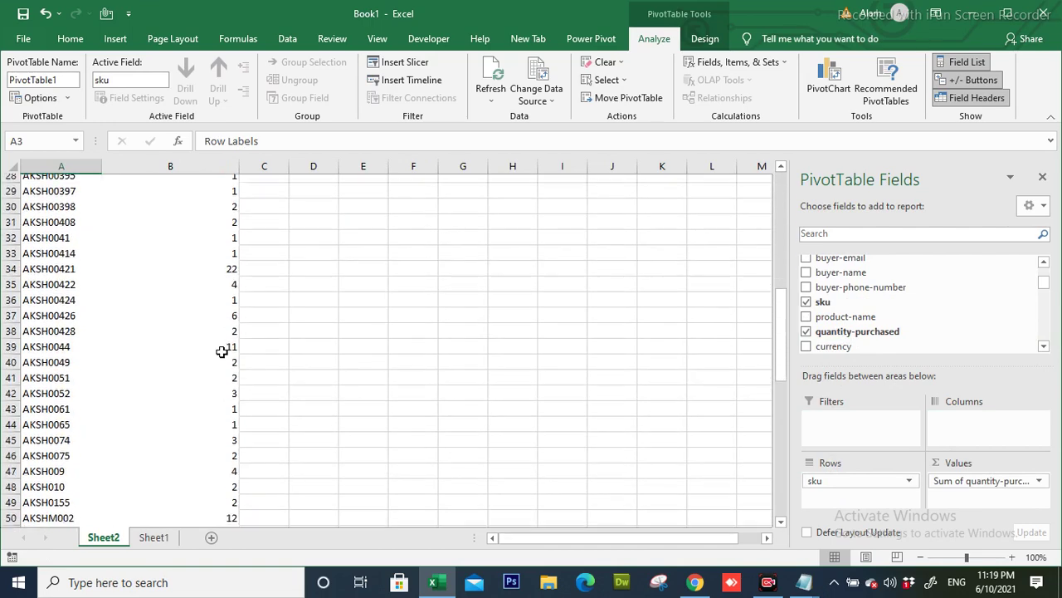
scroll(224, 354, up, 20)
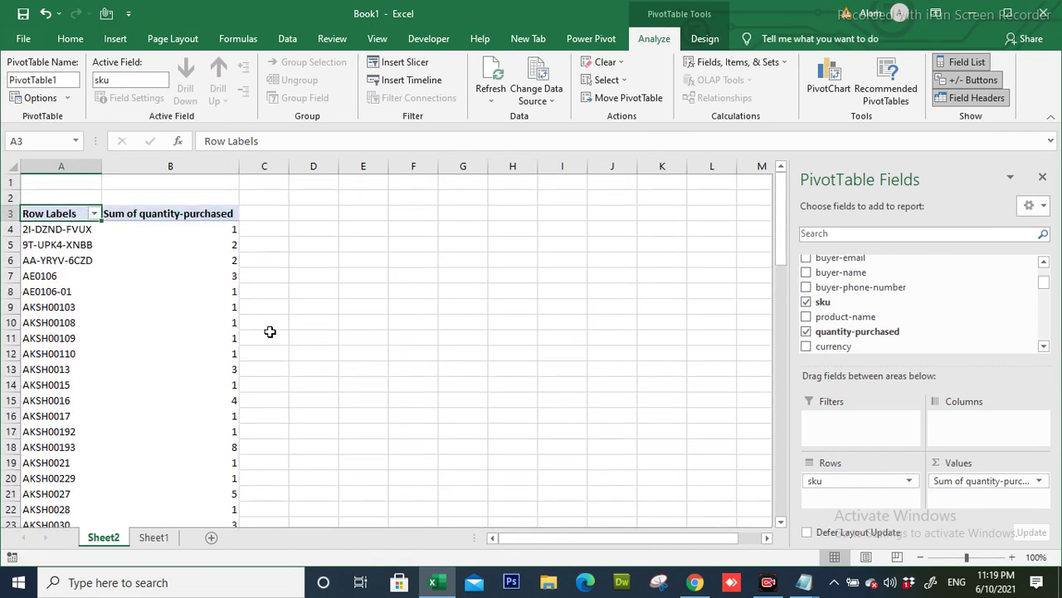
Replace the whole PivotTable with its plain values in place, starting at cell A3
key(ctrl+shift+End)
key(ctrl+c)
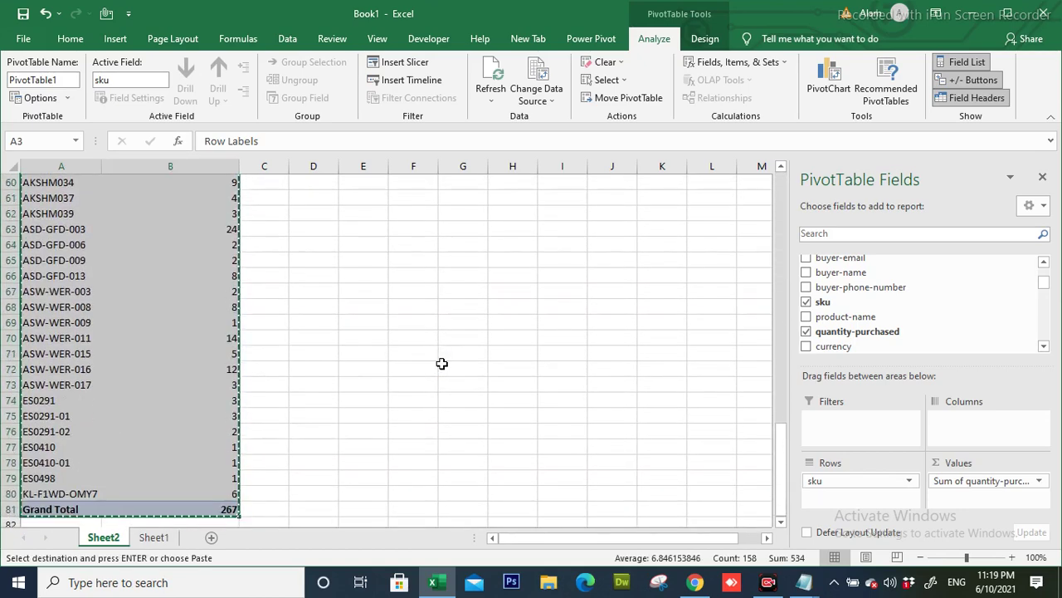
key(ctrl+v)
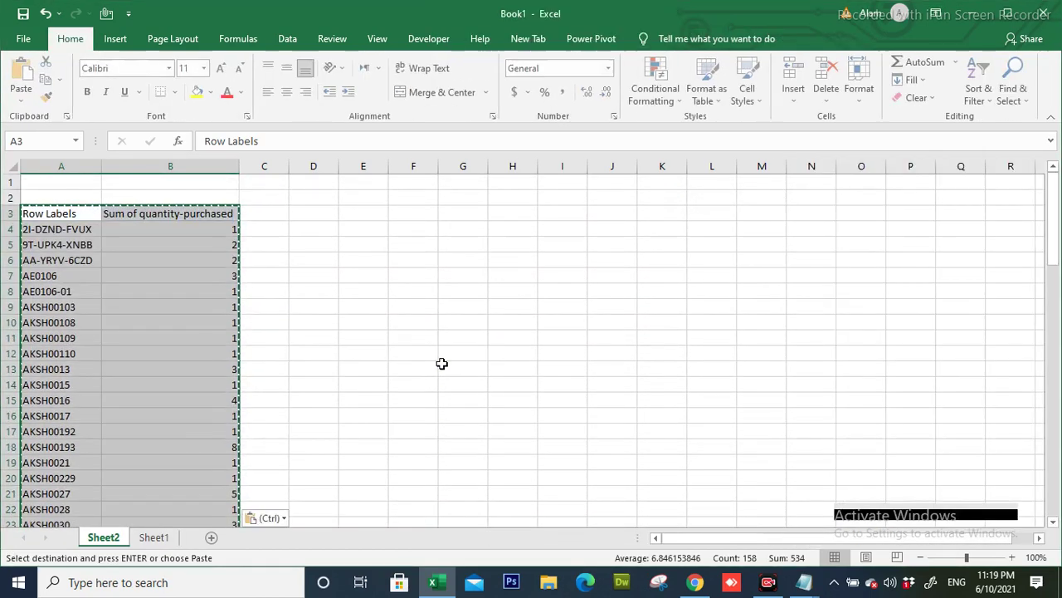
key(Right)
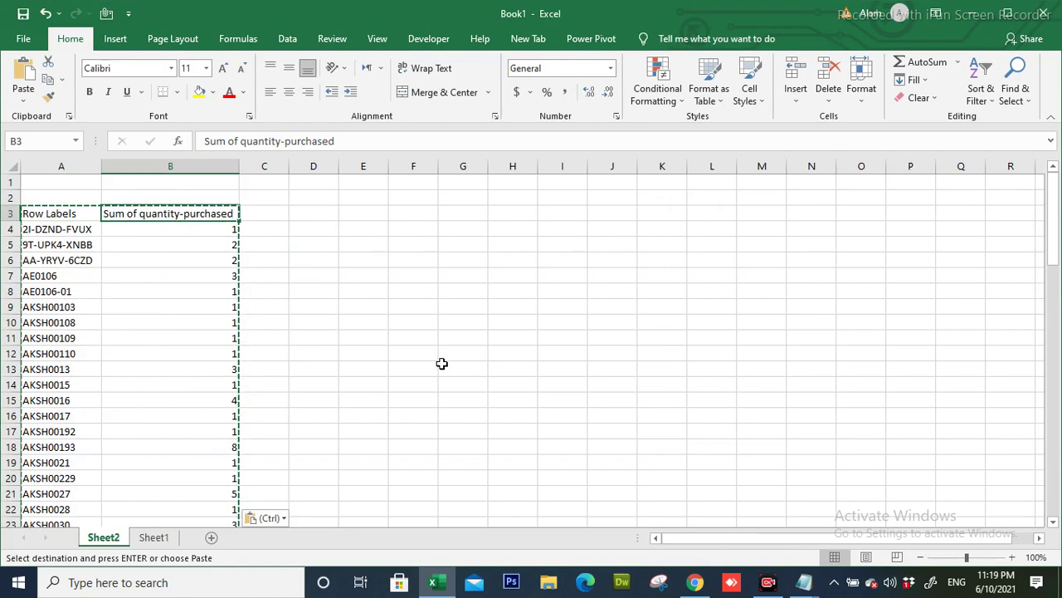
key(Escape)
Add filters to the header row and filter Sum of quantity-purchased to quantities from 5 to 24, excluding 1 to 4 and 267
key(ctrl+shift+l)
key(alt+Down)
key(Down)
key(Down)
key(Down)
key(space)
key(Down)
key(Down)
key(Down)
key(Down)
key(Down)
key(space)
key(Down)
key(space)
key(Down)
key(space)
key(Down)
key(space)
key(Down)
key(Down)
key(space)
key(Down)
key(space)
key(Down)
key(space)
key(Down)
key(space)
key(Down)
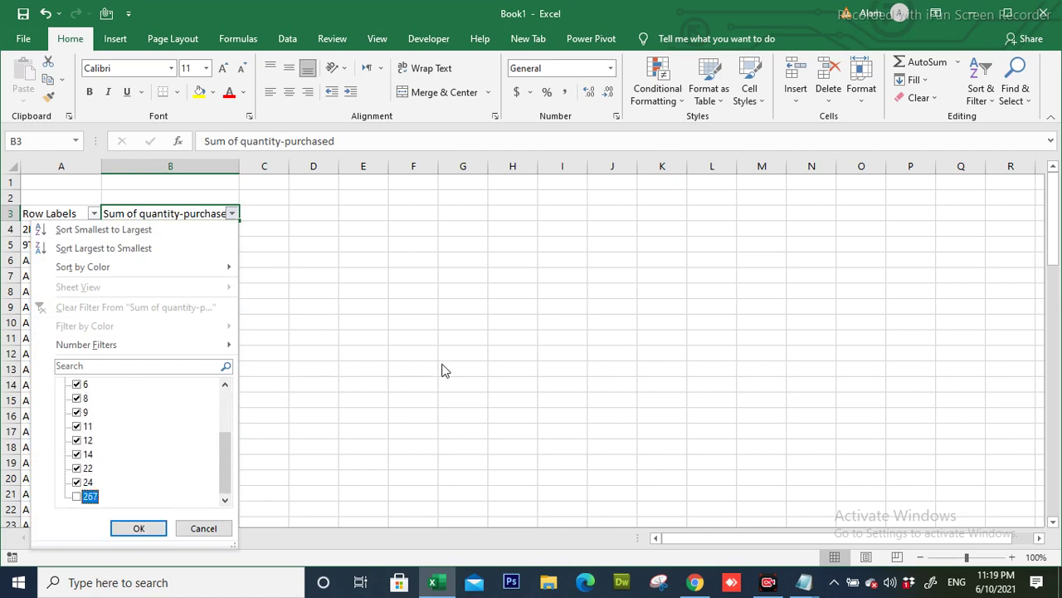
key(space)
key(Return)
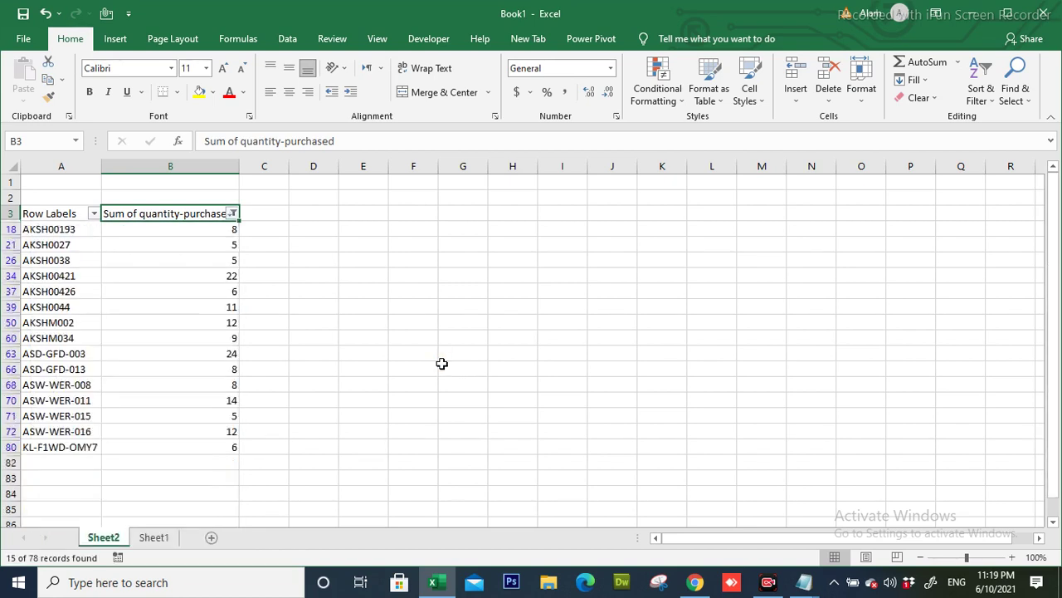
Select all the filtered quantities below the Sum of quantity-purchased header to check how many products remain
key(Down)
key(shift+Down)
key(shift+Down)
key(shift+Down)
key(shift+Down)
key(shift+Down)
key(shift+Down)
key(shift+Down)
key(shift+Down)
key(shift+Down)
key(shift+Down)
key(shift+Down)
key(shift+Down)
key(shift+Down)
key(shift+Down)
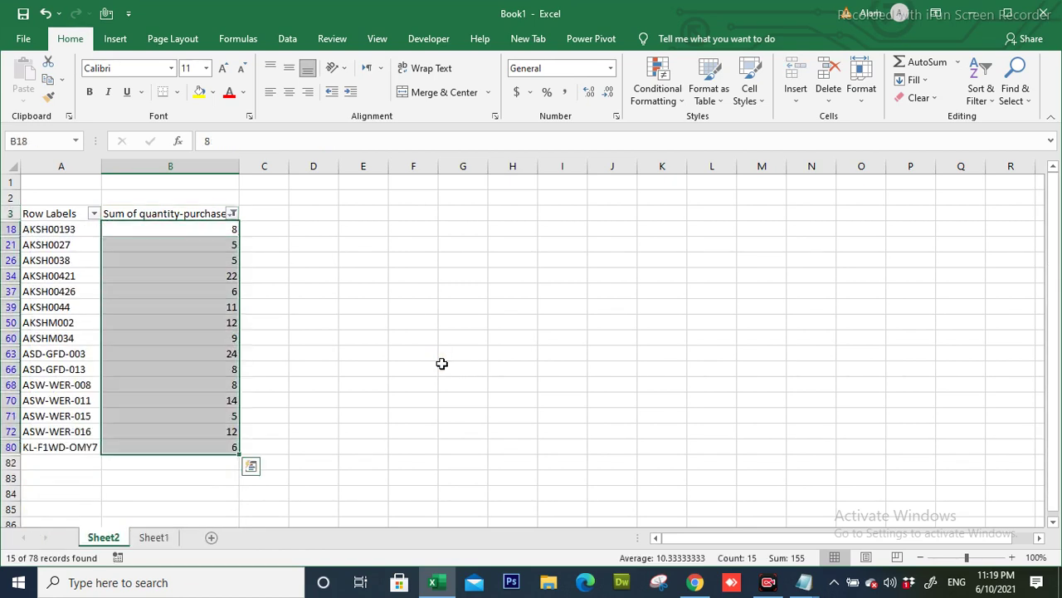
key(Up)
key(Down)
key(shift+Down)
key(shift+Down)
key(shift+Down)
key(shift+Down)
key(shift+Down)
key(shift+Down)
key(shift+Down)
key(shift+Down)
key(shift+Down)
key(shift+Down)
key(shift+Down)
key(shift+Down)
key(shift+Down)
key(shift+Down)
Switch to the untitled Notepad note and add the line "now we have ready top 15 products for compeign"
click(804, 582)
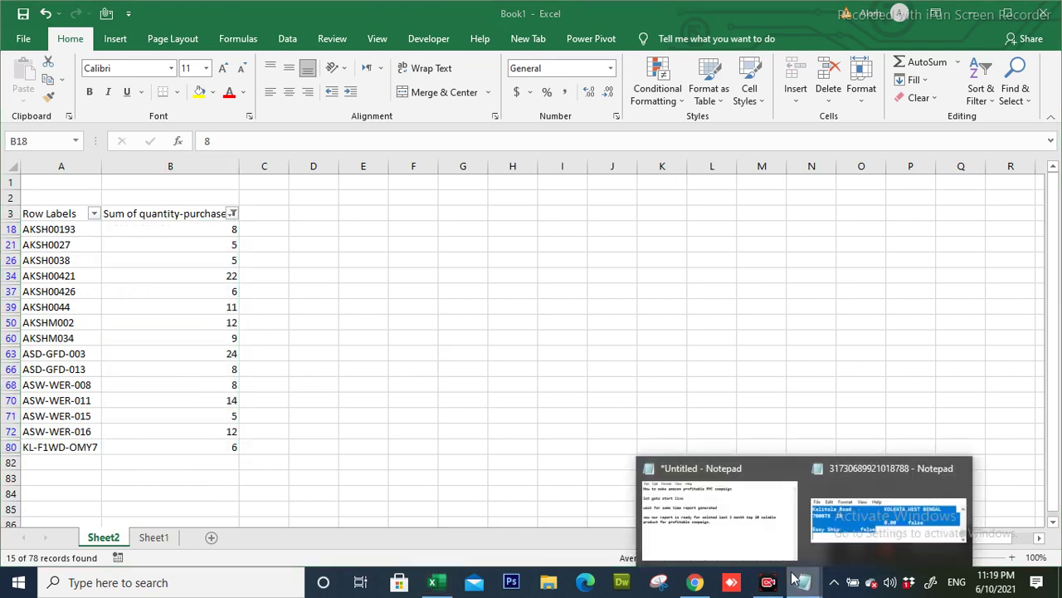
click(754, 497)
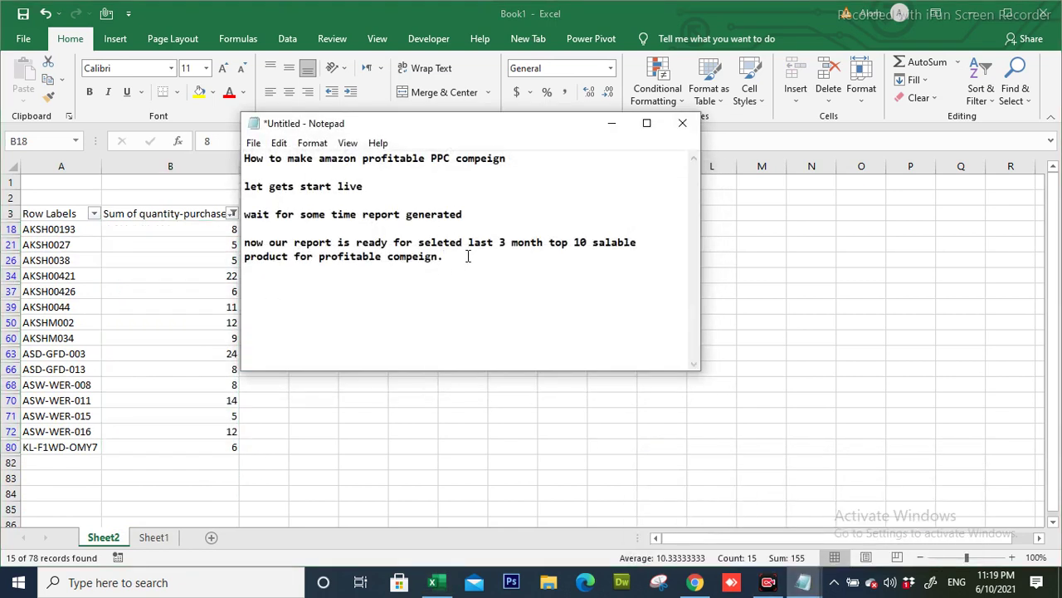
text(now we have rea)
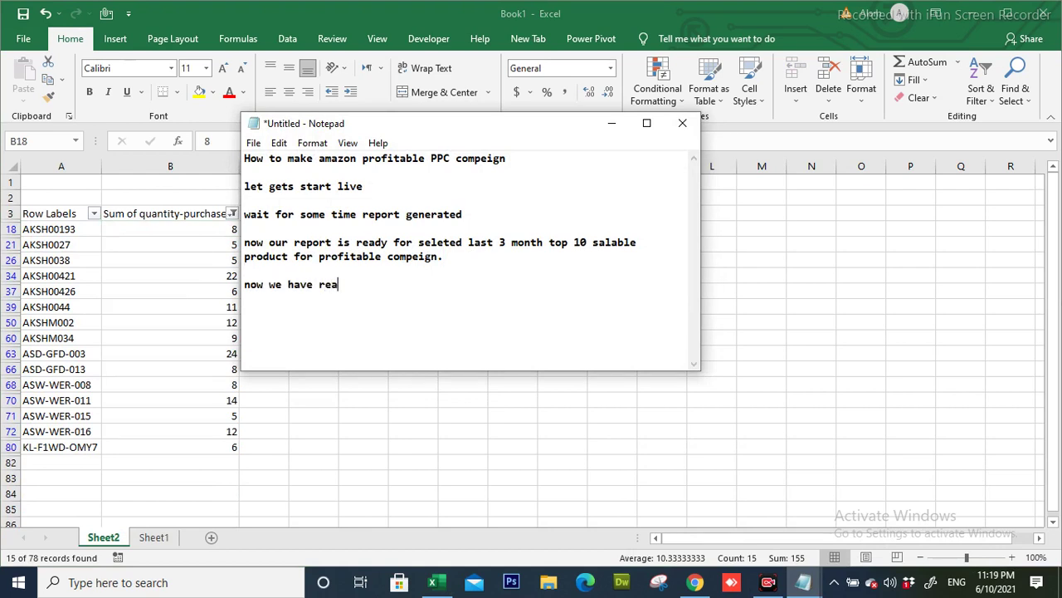
text(dy top 15 products)
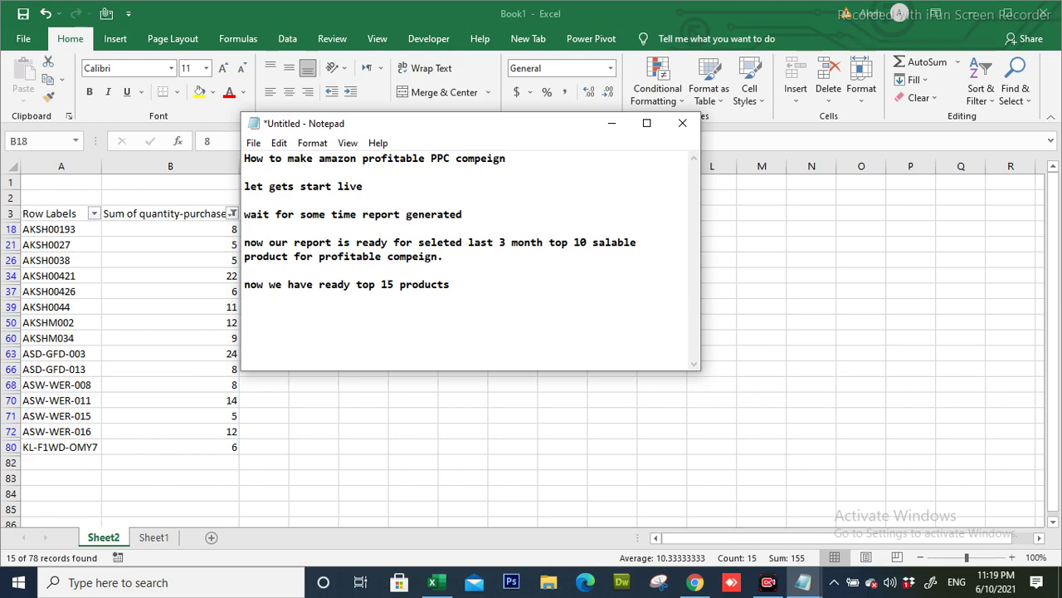
text( for comep)
key(BackSpace)
key(BackSpace)
key(BackSpace)
key(BackSpace)
text(pe)
Add the closing line "lets start making compeign" to the note
text(le)
text(ts start)
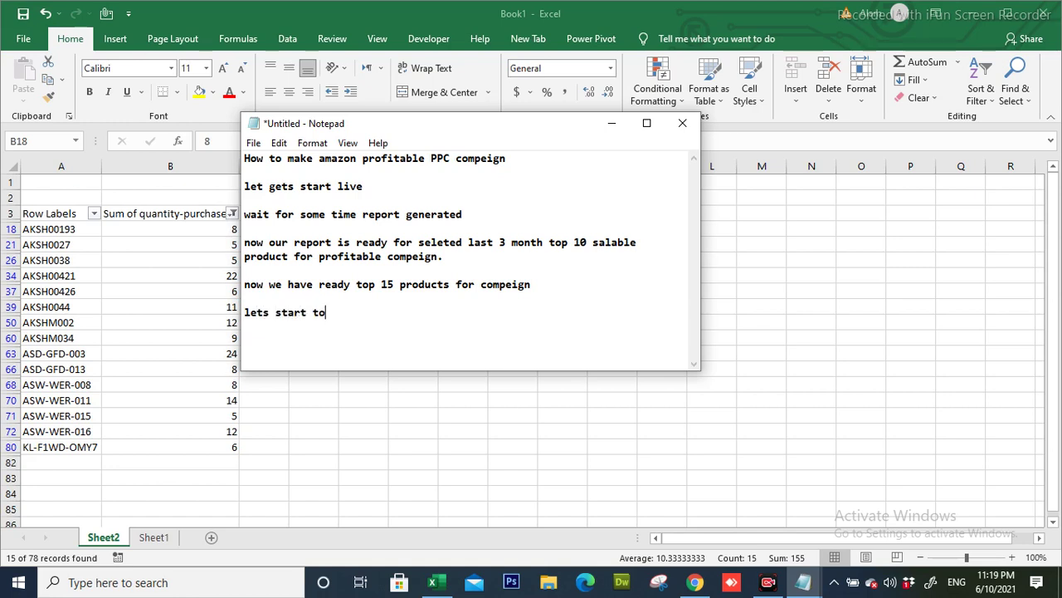
text( making compeign)
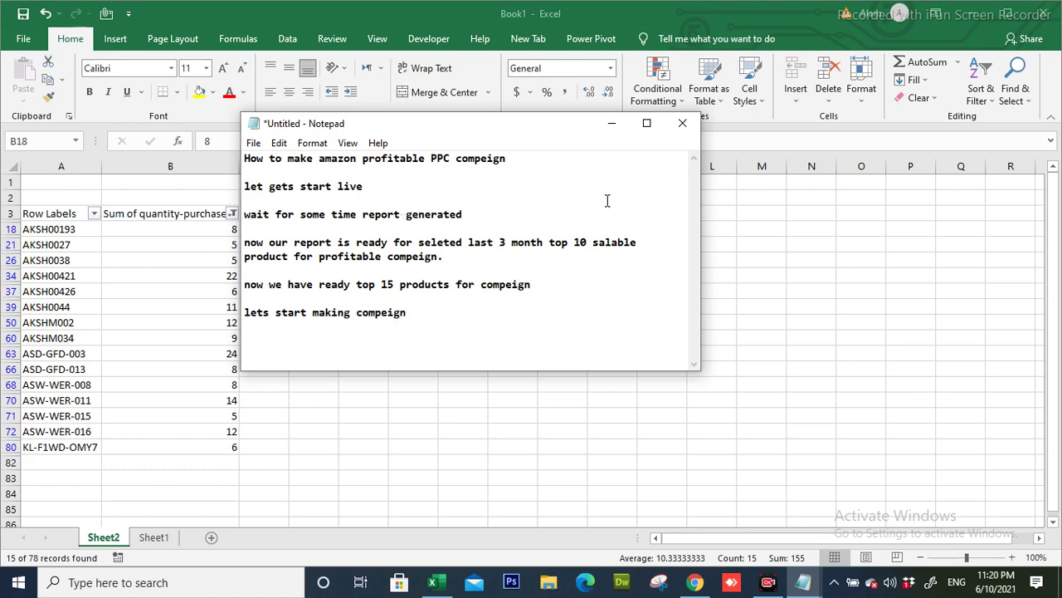
Select the filtered SKUs under Row Labels in Excel and switch to the Seller Central order reports page in Chrome
click(610, 126)
drag(43, 230, 48, 448)
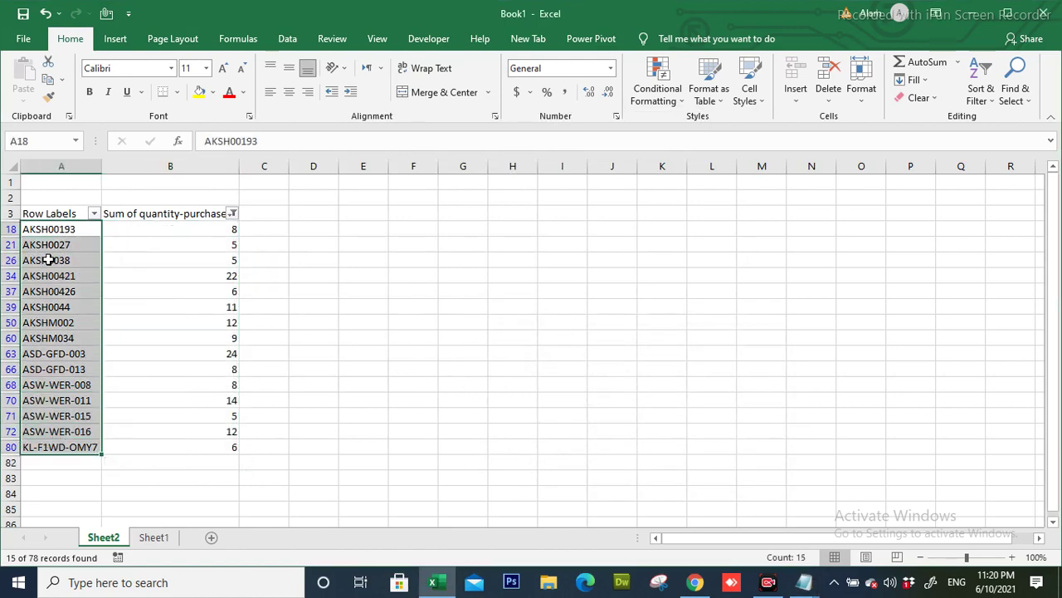
click(695, 582)
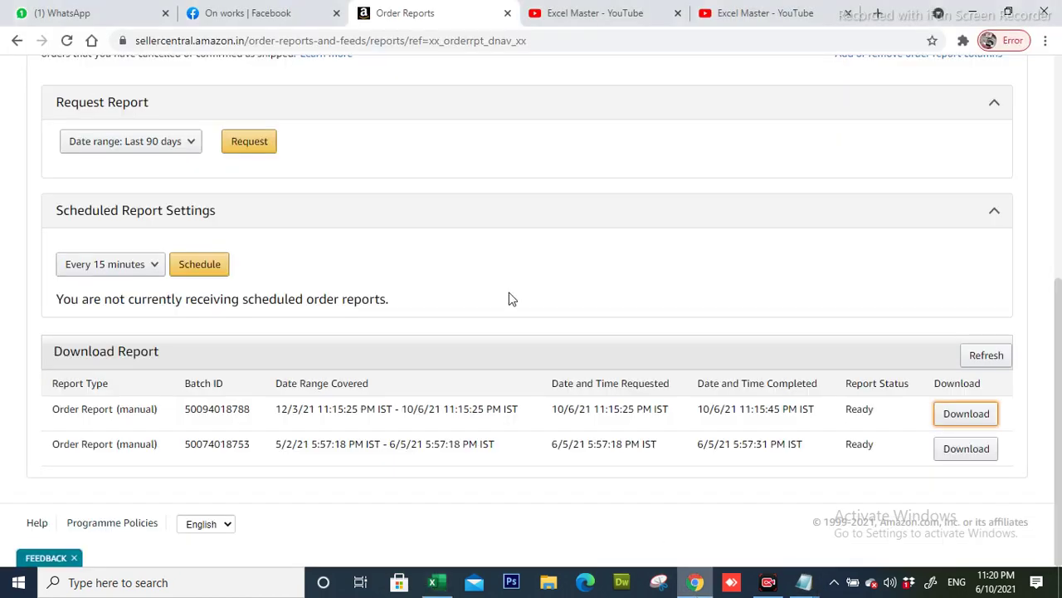
scroll(363, 235, up, 5)
mouse_move(124, 104)
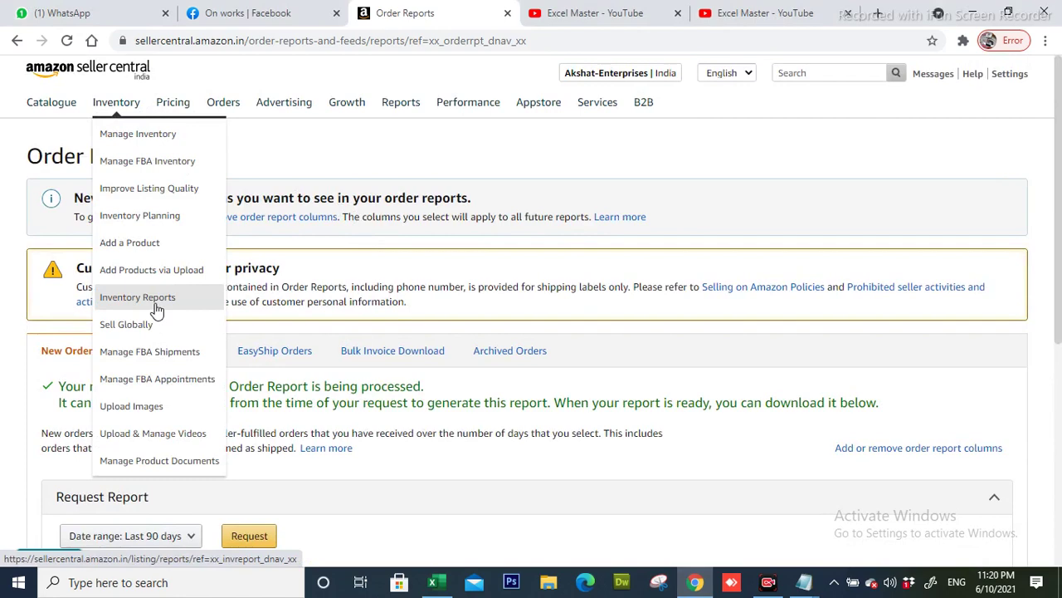
Switch to the untitled Notepad note and add the line "currently i am adding single"
mouse_move(802, 586)
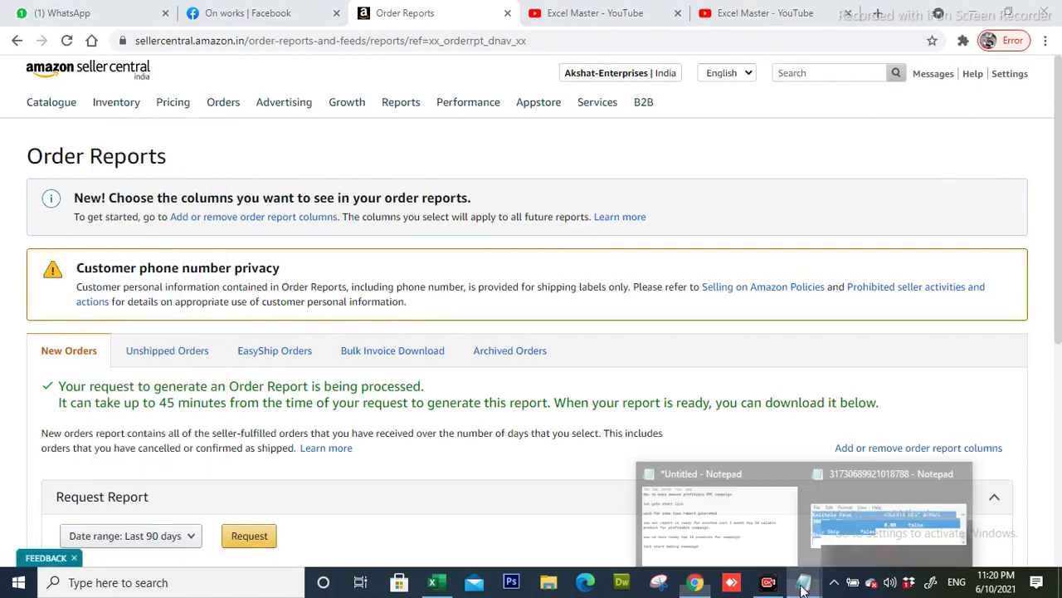
click(883, 519)
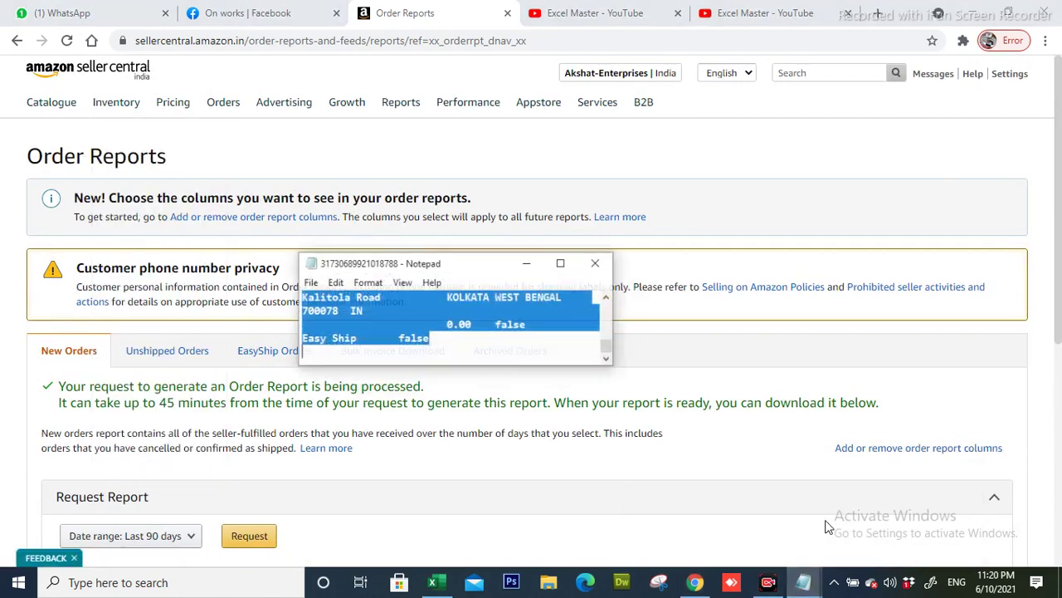
click(585, 251)
click(803, 582)
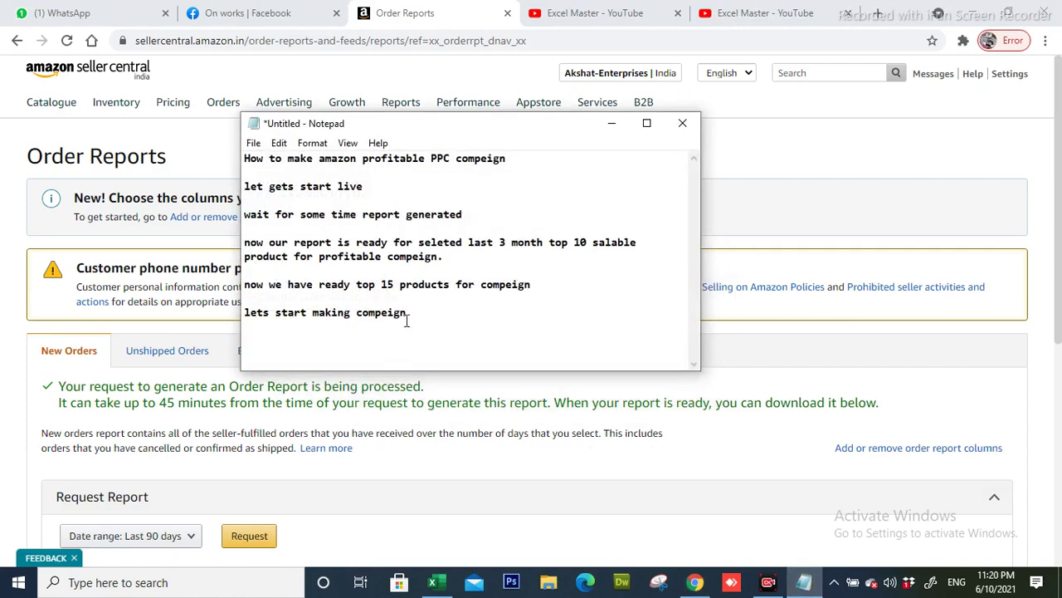
text(currently i am addi)
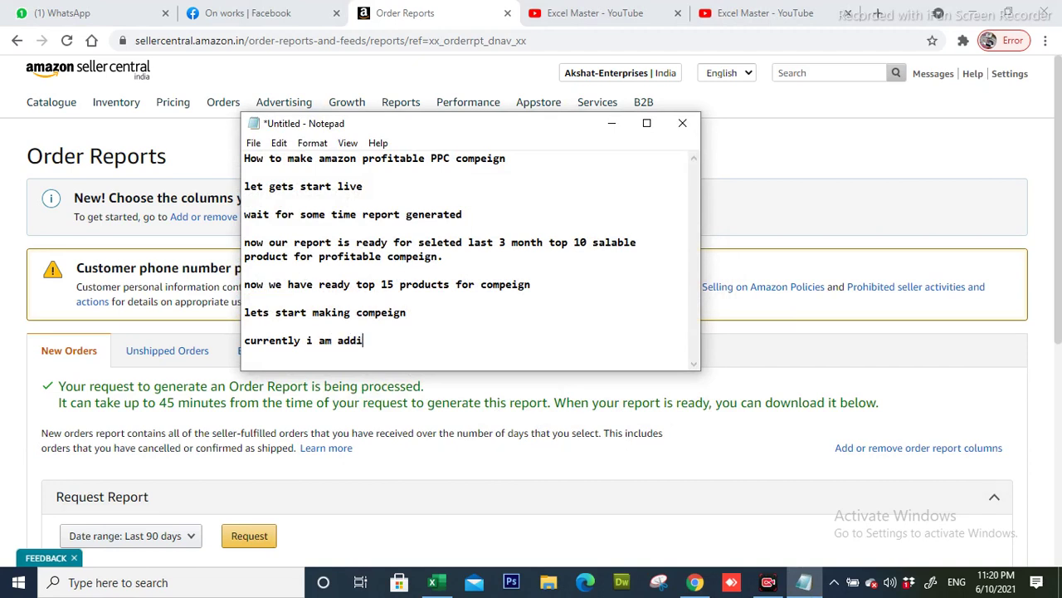
text(ng single)
click(614, 126)
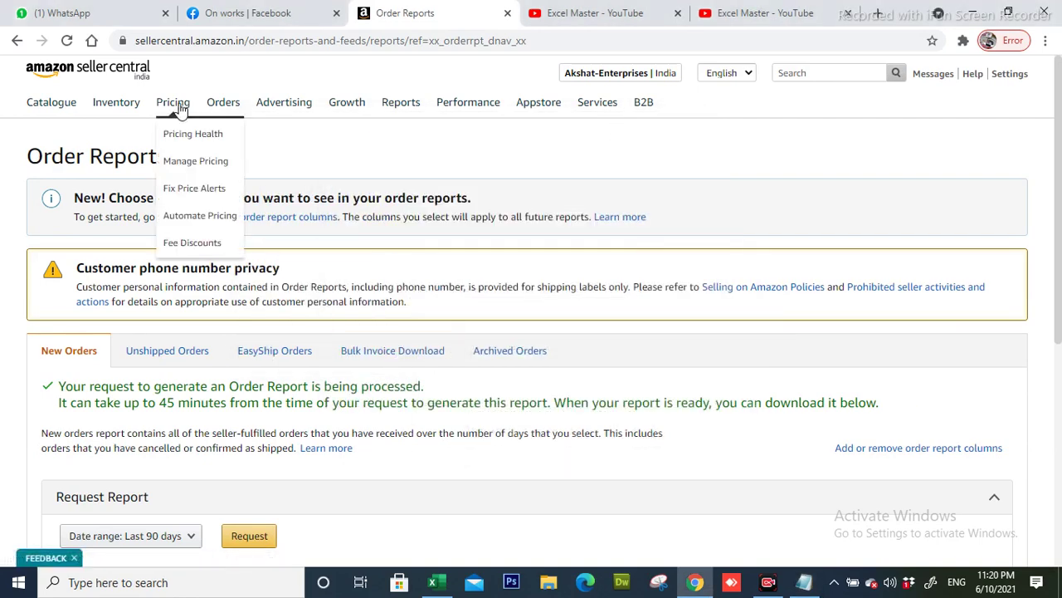
Open Campaign Manager in Seller Central and dismiss the out-of-budget notice above the campaign list
mouse_move(279, 105)
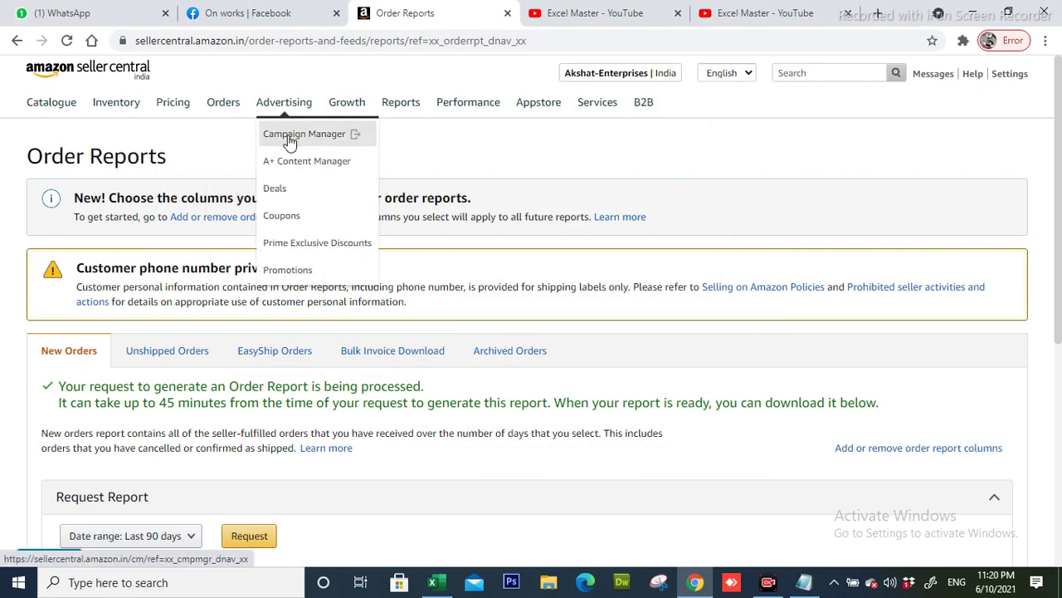
click(288, 139)
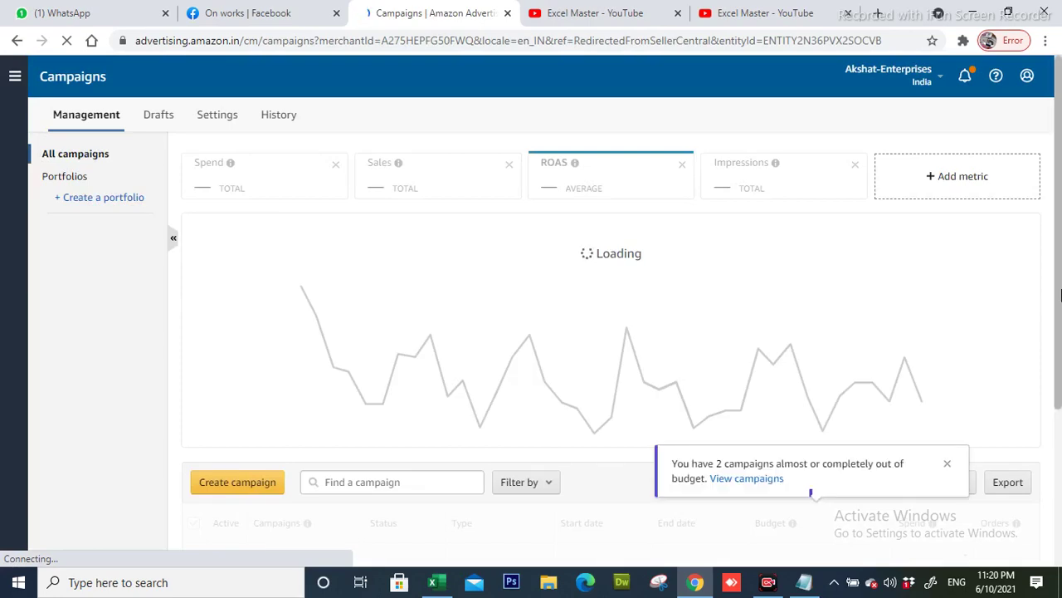
scroll(1060, 294, down, 3)
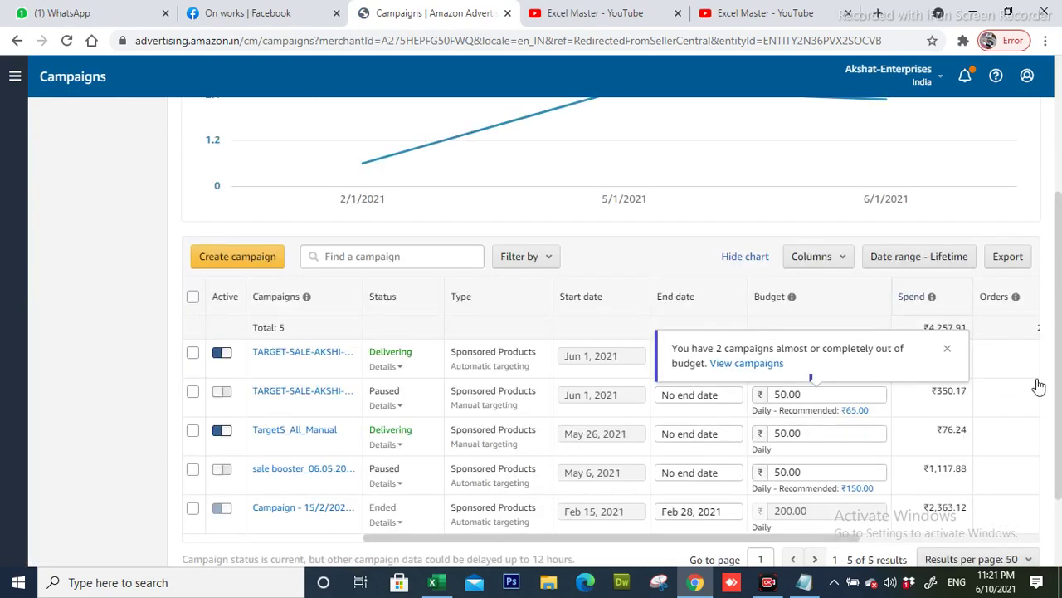
scroll(1038, 386, down, 2)
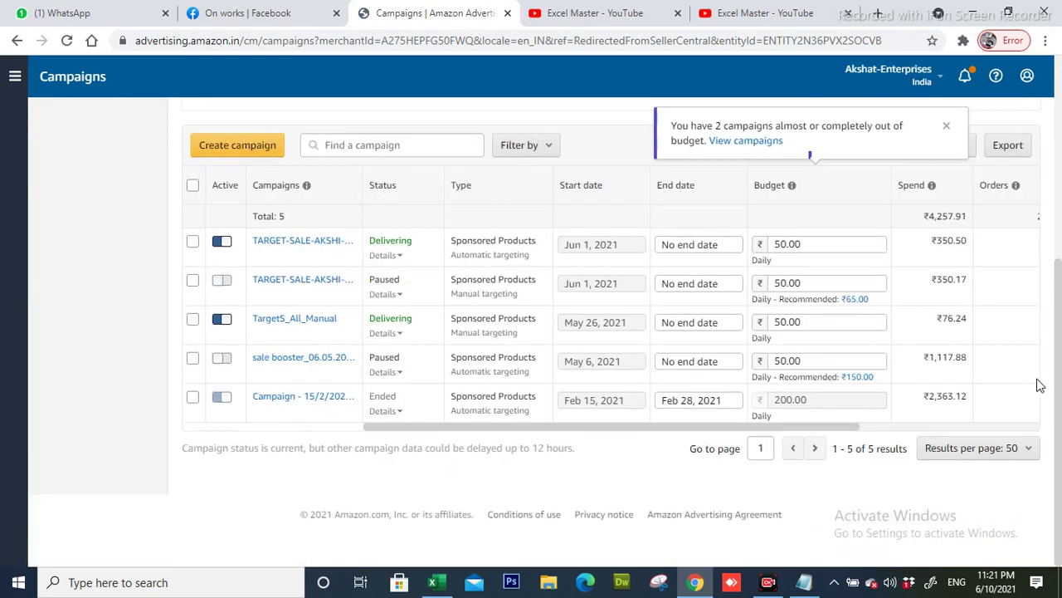
click(947, 127)
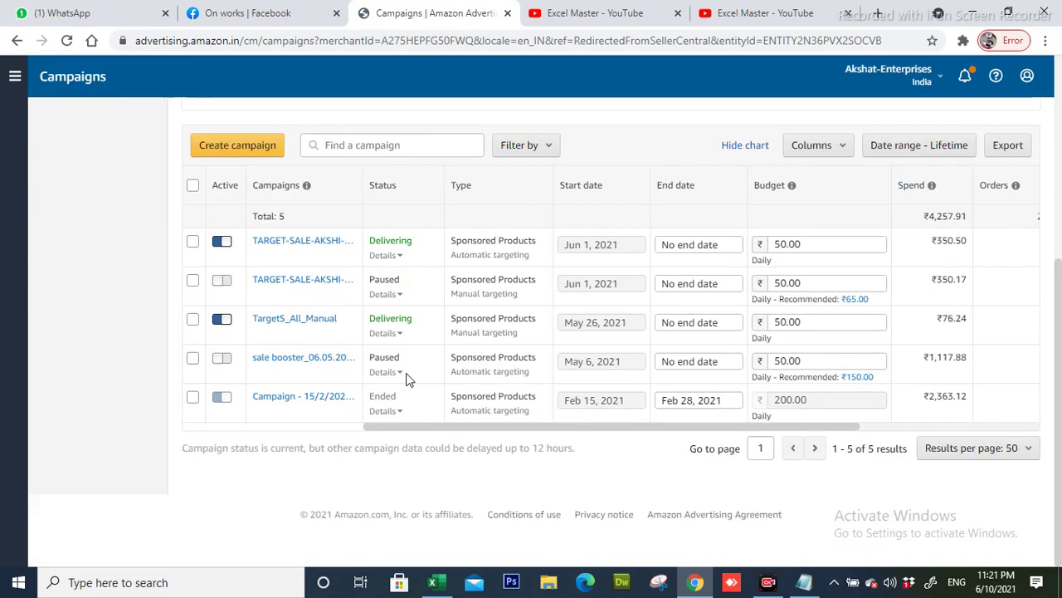
Start a new Sponsored Products campaign and close the two Excel Master YouTube tabs
click(238, 150)
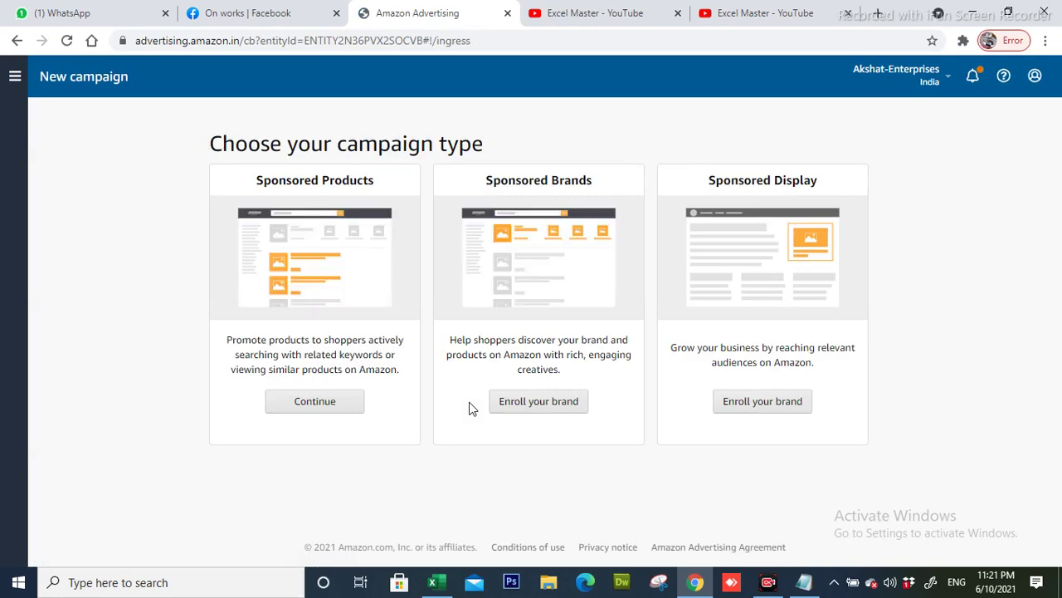
click(317, 404)
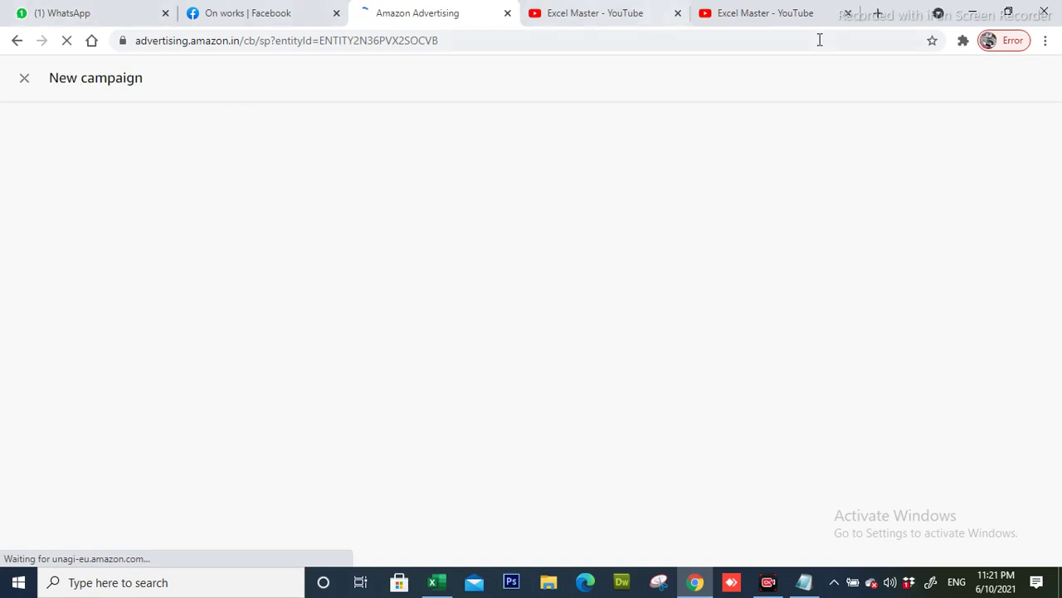
middle_click(749, 25)
click(738, 15)
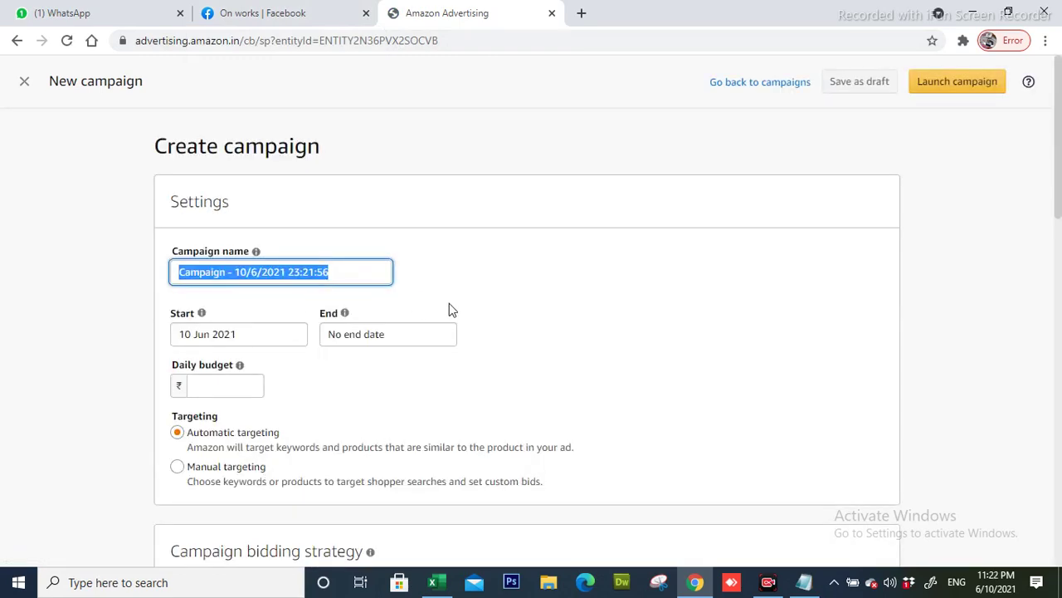
Name the campaign "Top15-Product-Auto-Targeting" and set its daily budget to ₹50
text(To)
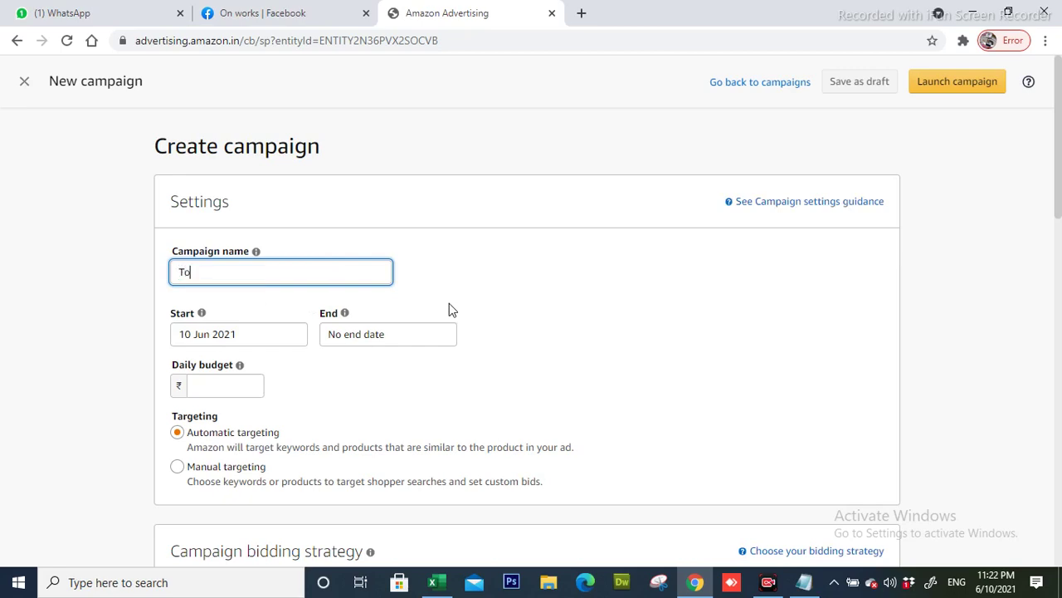
text(p 15-Product-)
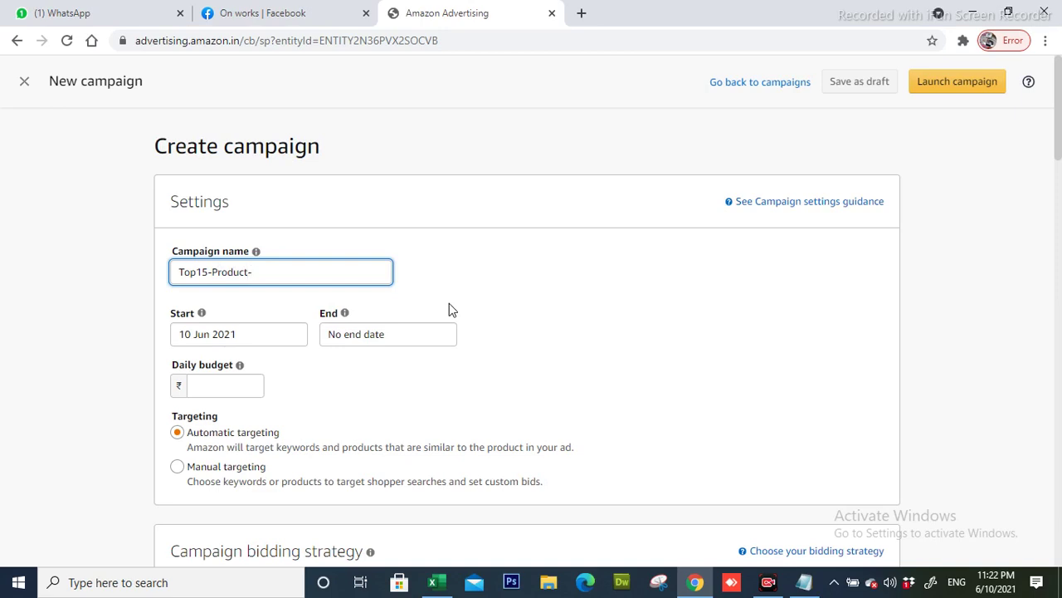
text(geting)
key(BackSpace)
key(BackSpace)
key(BackSpace)
key(BackSpace)
text(Targeting)
click(211, 388)
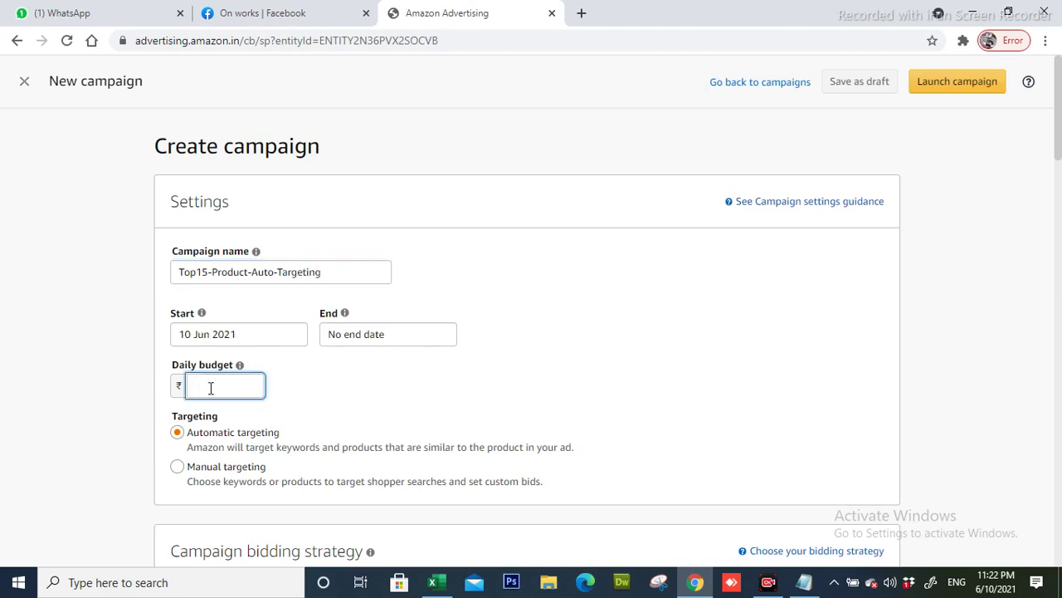
text(50)
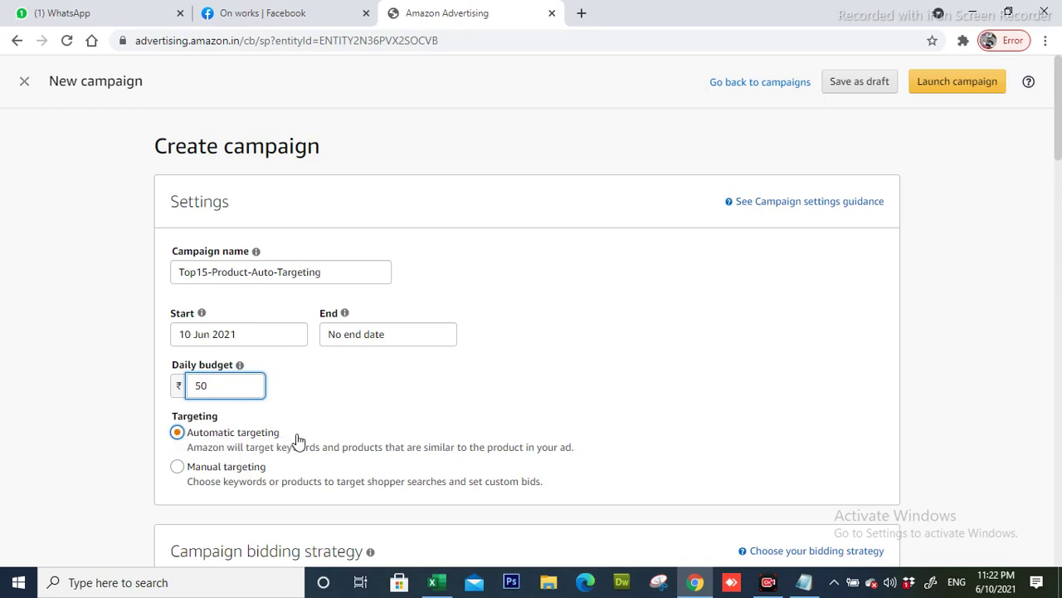
Replace the default ad group name with a copy of the campaign name, "Top15-Product-Auto-Targeting"
scroll(386, 427, down, 4)
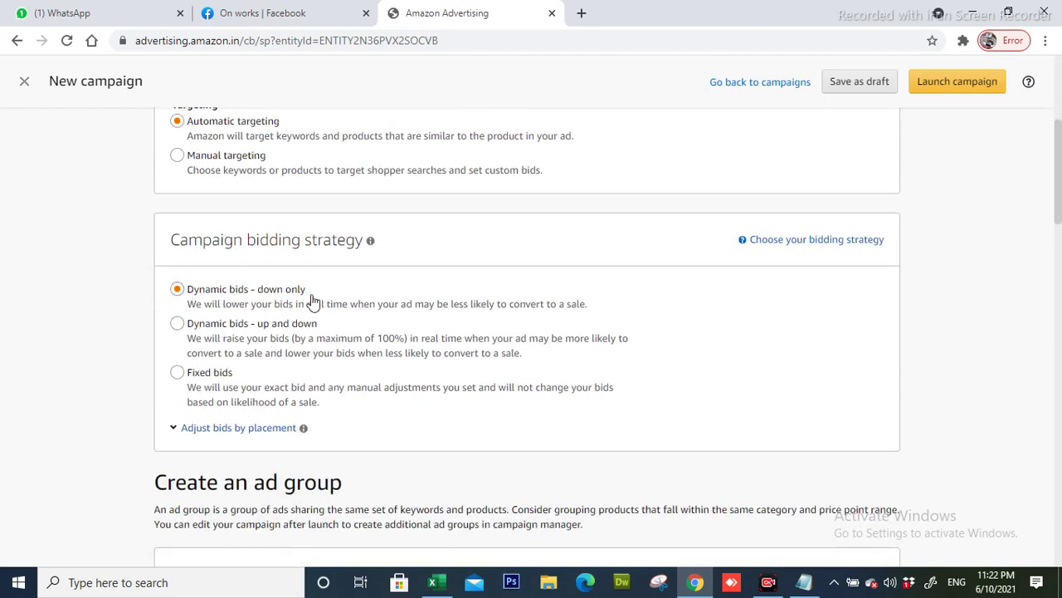
scroll(415, 319, down, 4)
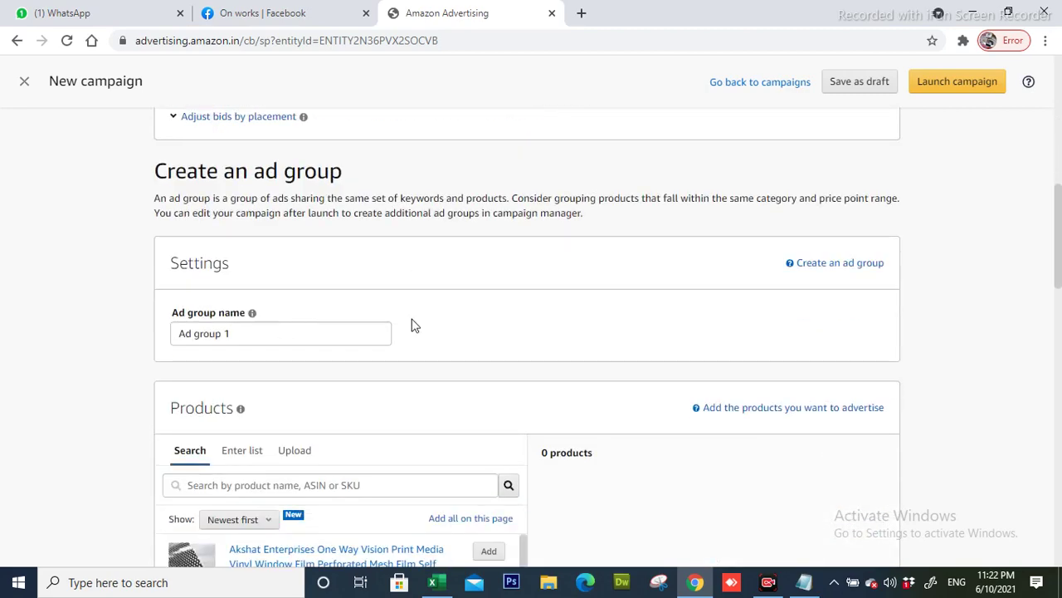
scroll(431, 324, up, 10)
triple_click(339, 272)
key(ctrl+c)
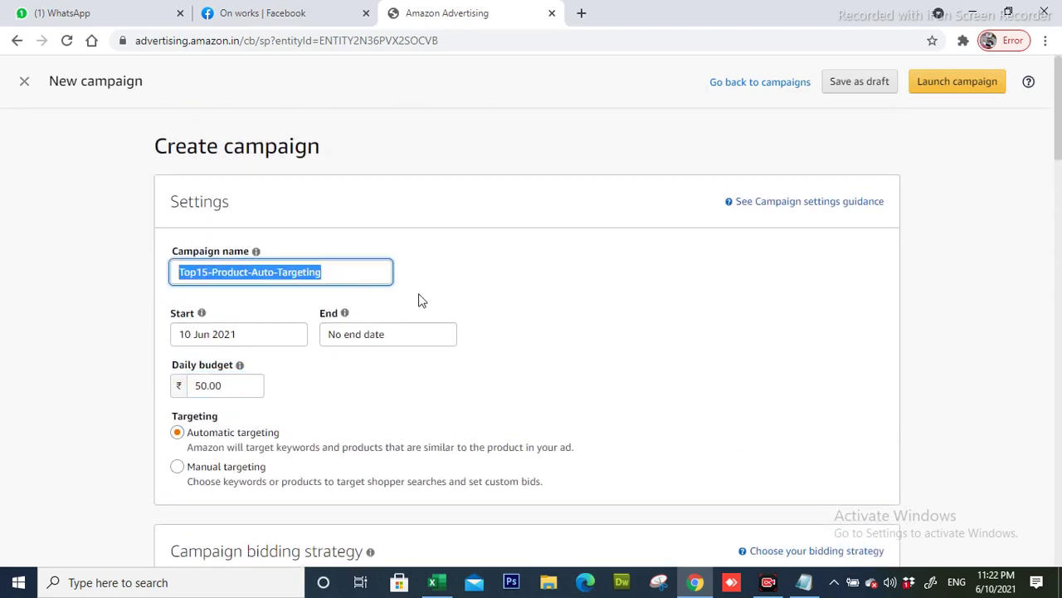
scroll(498, 328, down, 6)
click(258, 418)
triple_click(273, 415)
key(ctrl+v)
scroll(509, 392, down, 2)
scroll(506, 388, down, 1)
scroll(498, 380, up, 4)
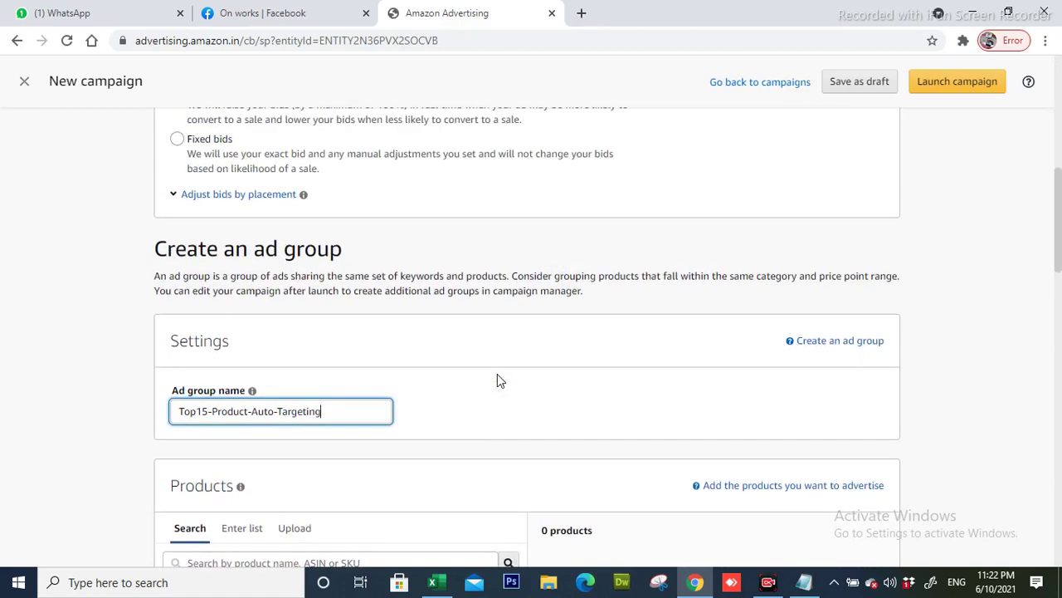
scroll(499, 380, down, 1)
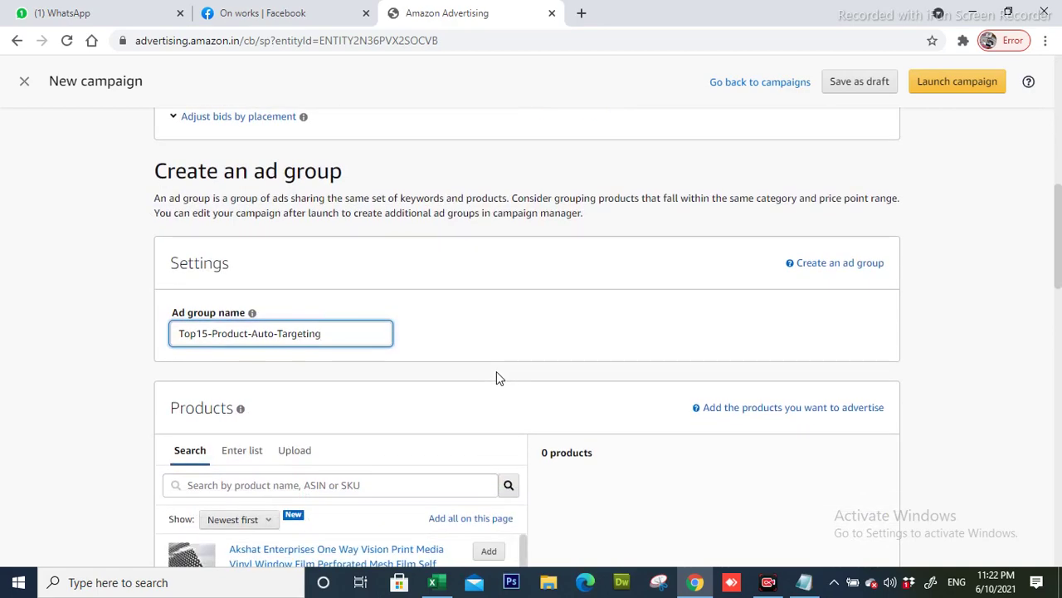
scroll(605, 426, up, 1)
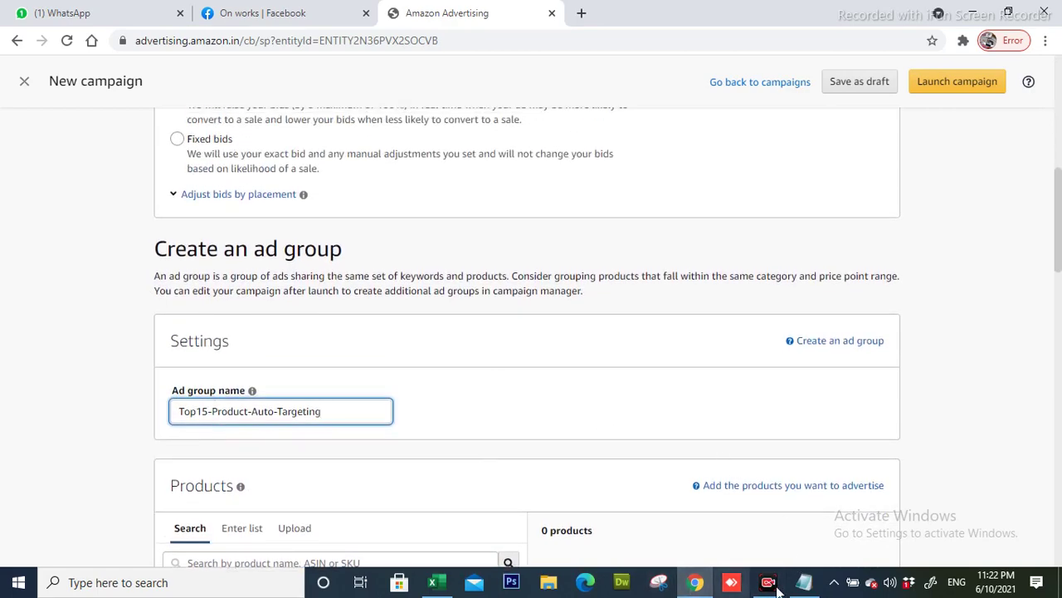
Switch to the untitled Notepad note and add the line "now i am adding top 15 products"
click(803, 582)
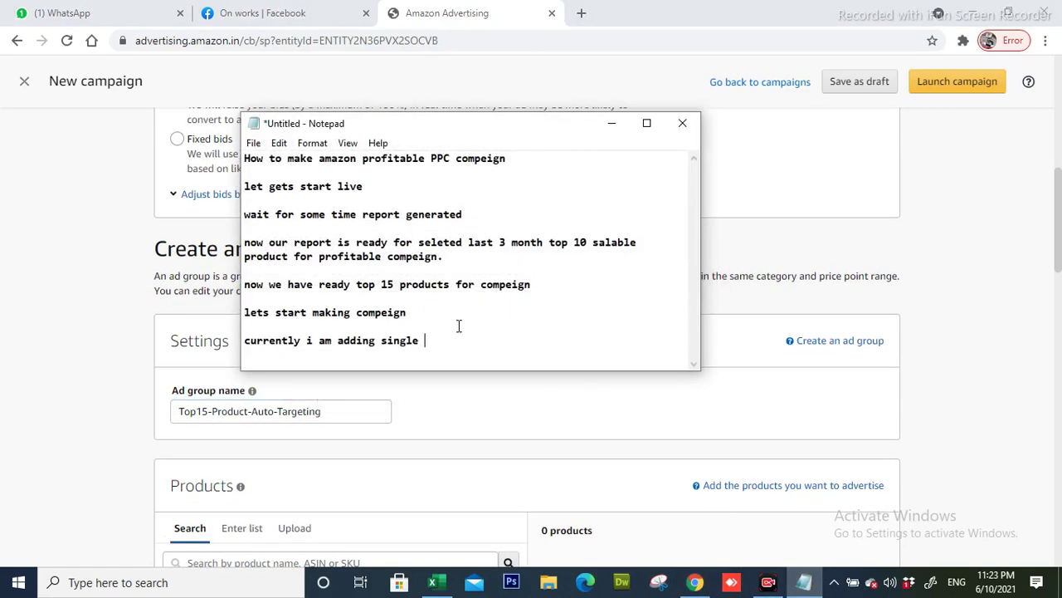
key(Return)
text(now)
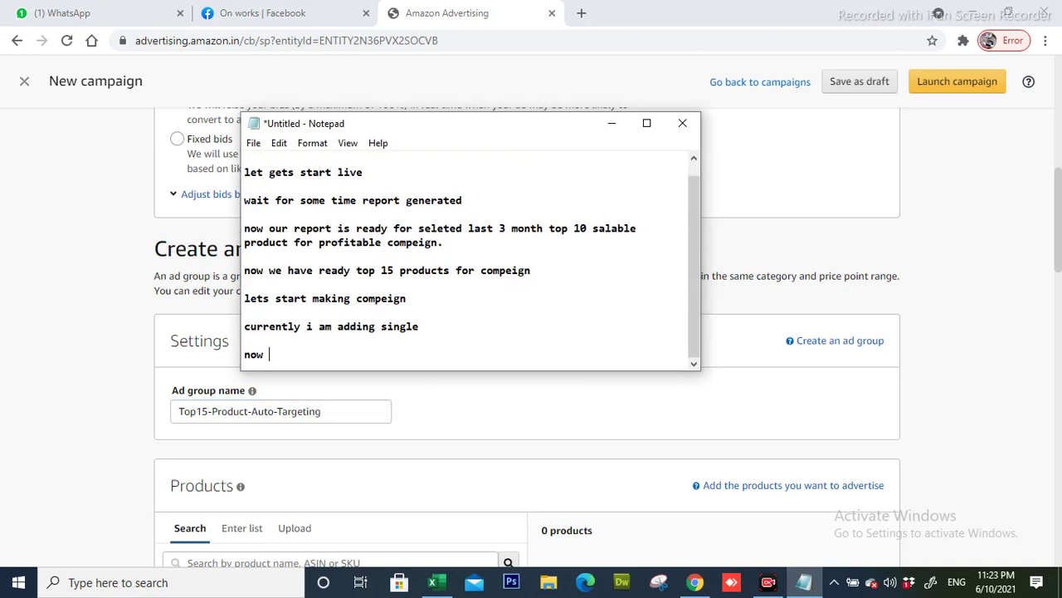
text( i am d)
key(BackSpace)
text(adding top 15)
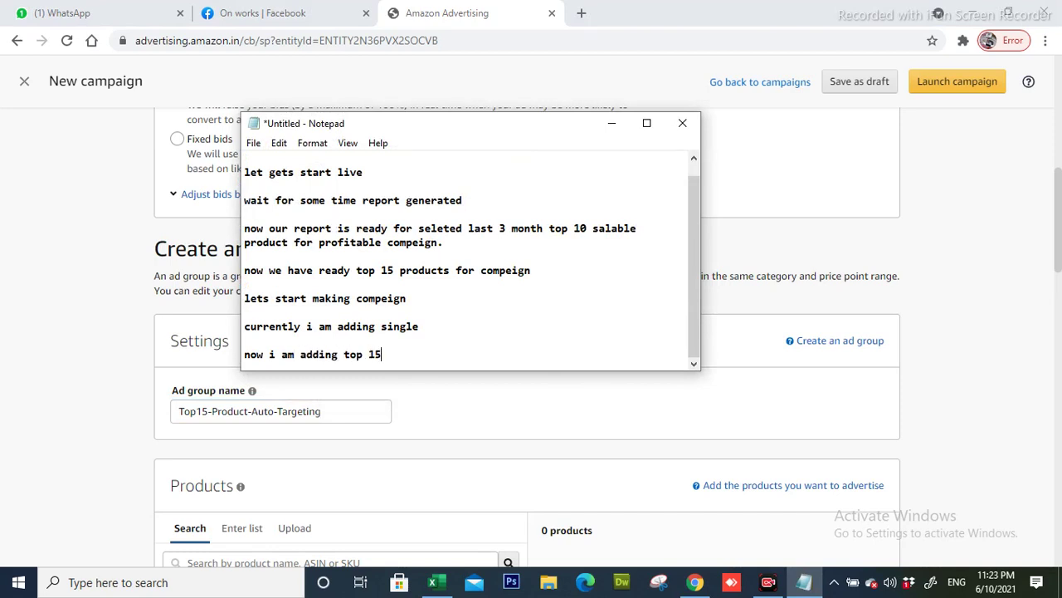
text( prodyc)
text(ucts)
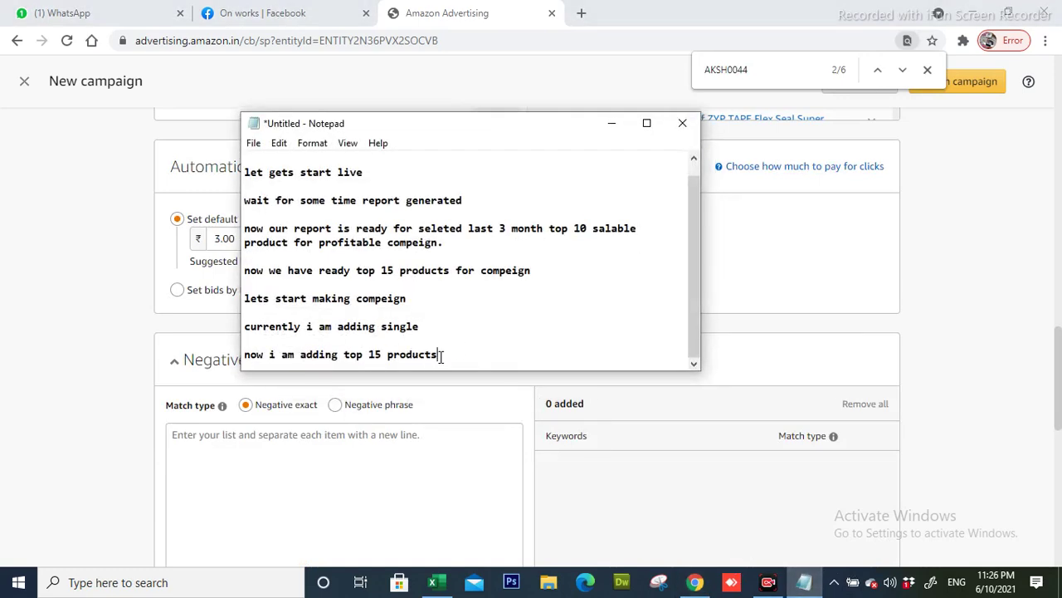
Add the line "product added" to the note and return to the campaign form to review its products, default bid and negative keyword sections
key(Return)
key(Return)
text(product added)
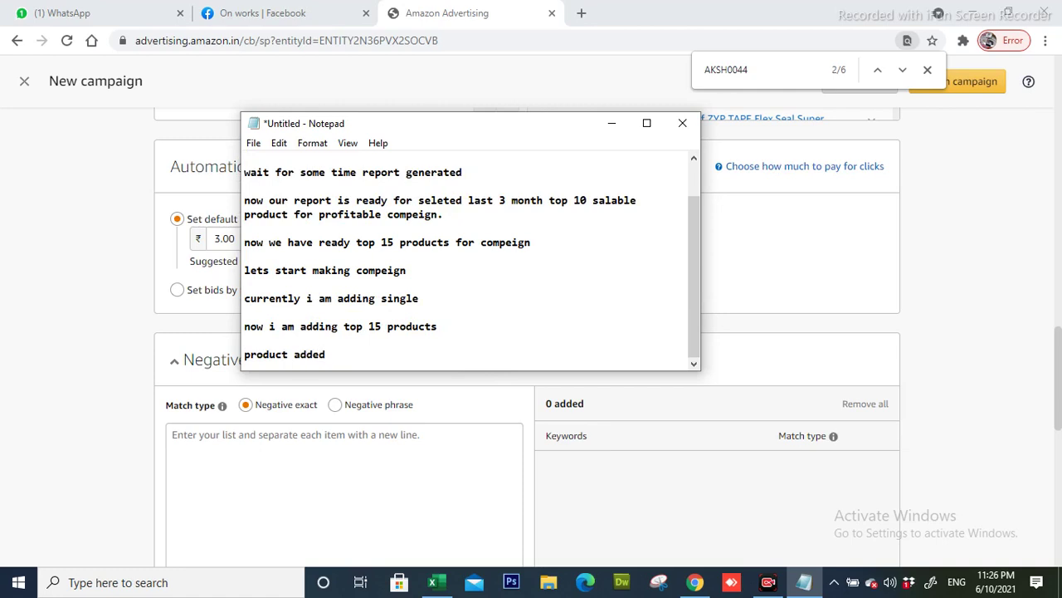
click(612, 123)
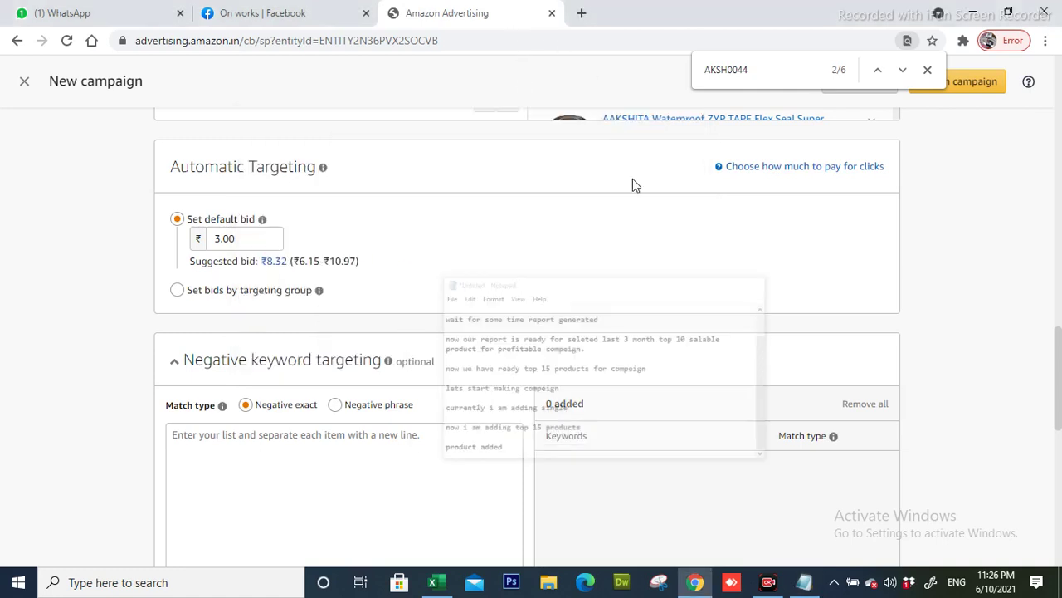
scroll(639, 249, up, 10)
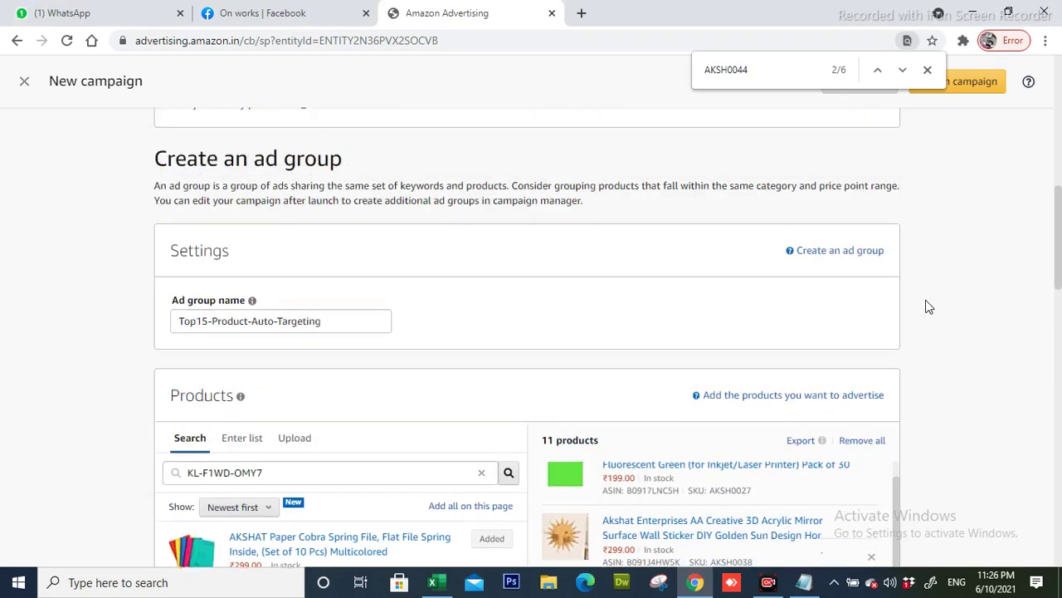
scroll(929, 303, down, 15)
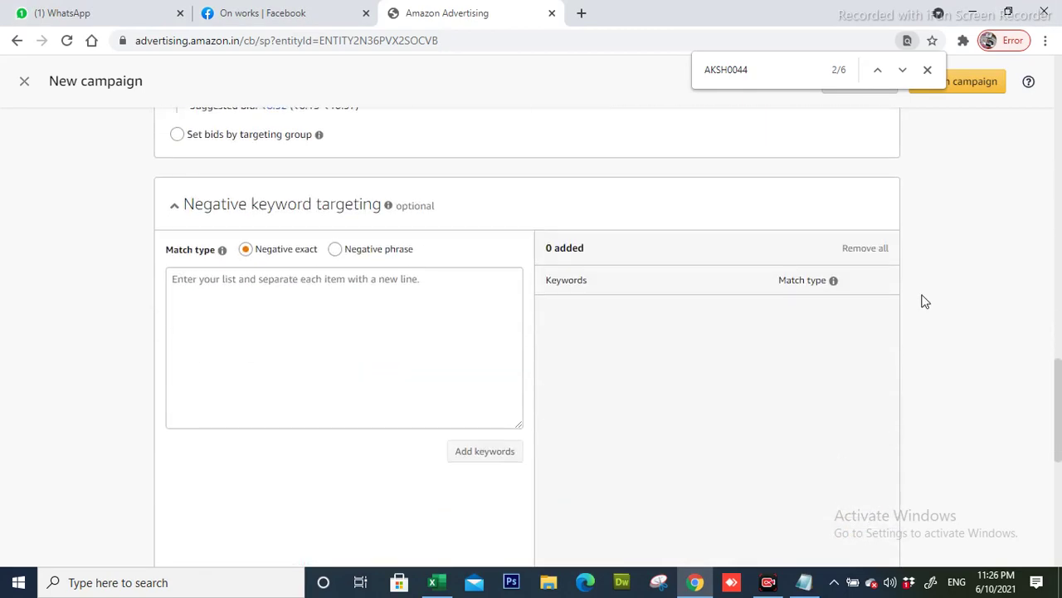
scroll(352, 277, up, 2)
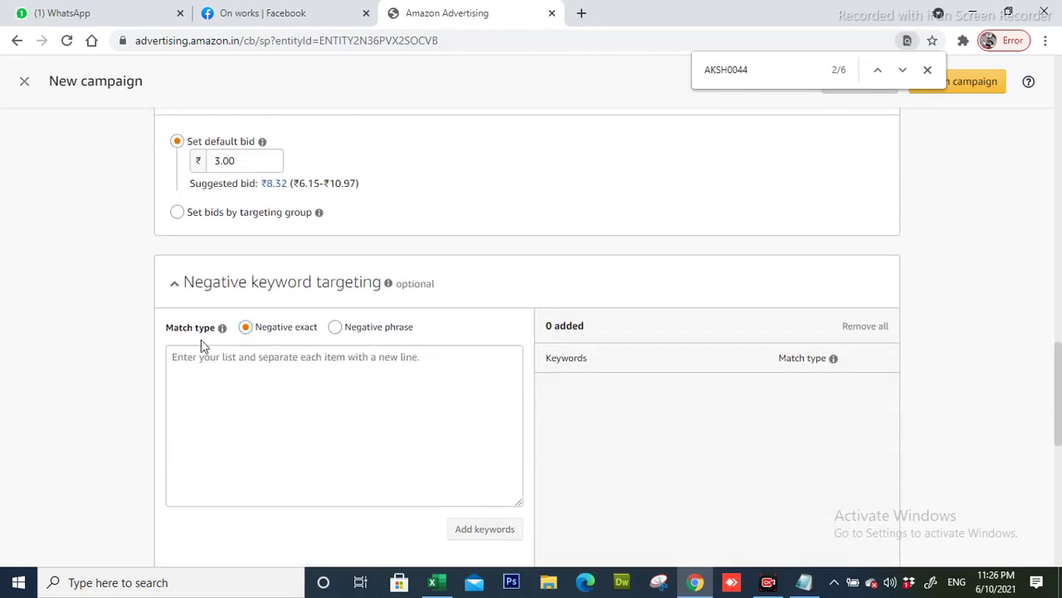
Review the automatic targeting bid options and the negative keyword section through to the end of the campaign form
scroll(257, 401, up, 1)
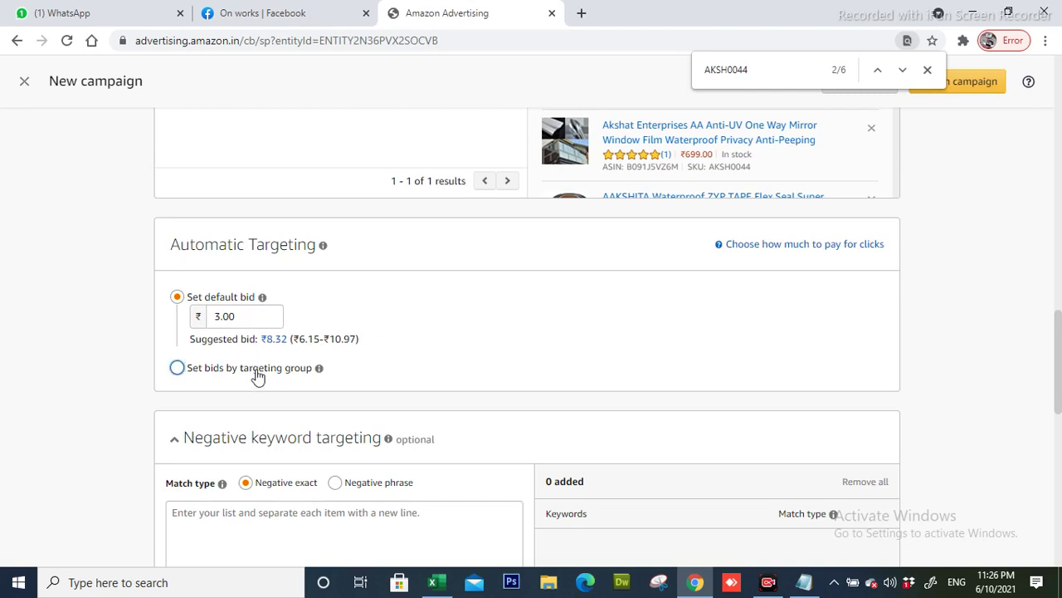
scroll(420, 368, up, 1)
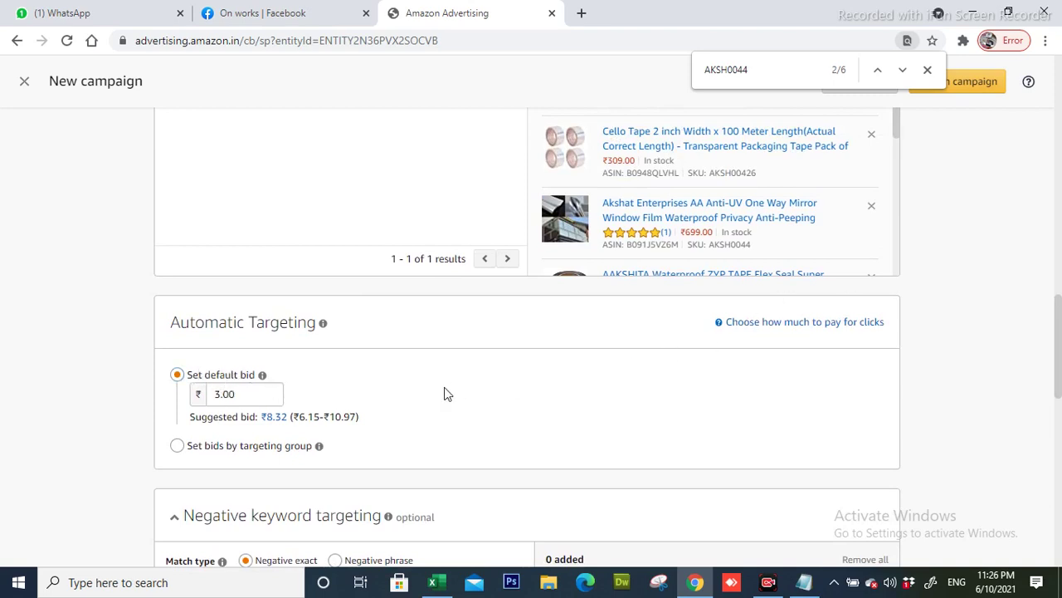
scroll(435, 391, down, 1)
scroll(437, 390, down, 3)
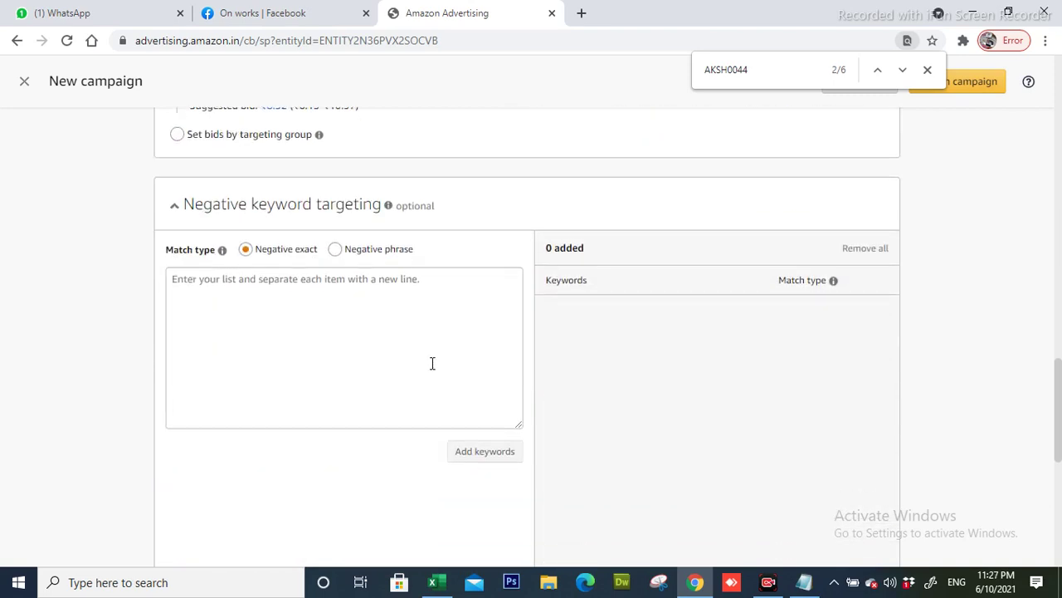
scroll(464, 352, down, 4)
scroll(478, 350, down, 2)
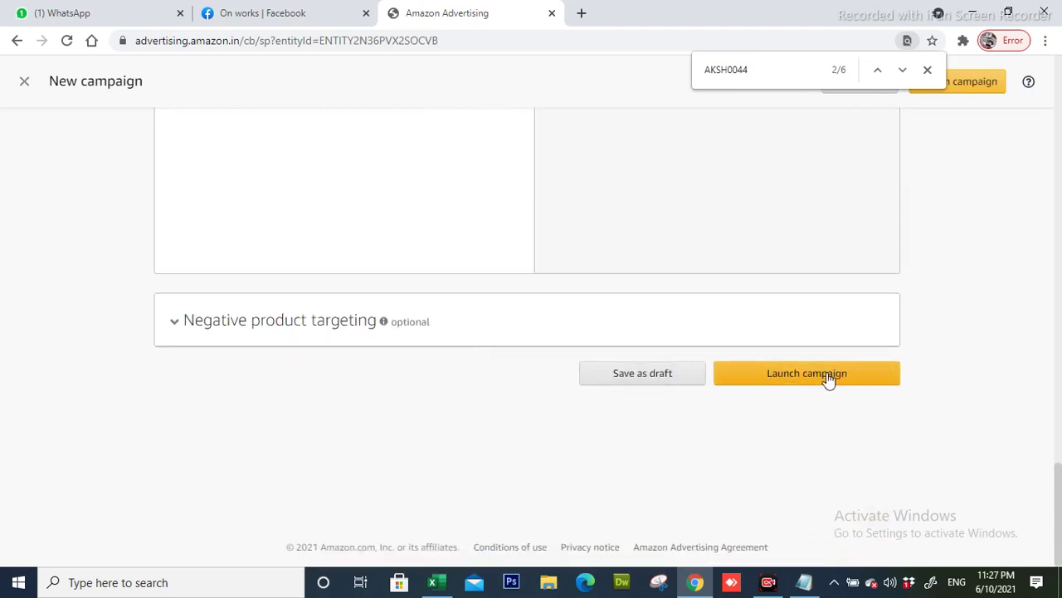
scroll(559, 351, up, 5)
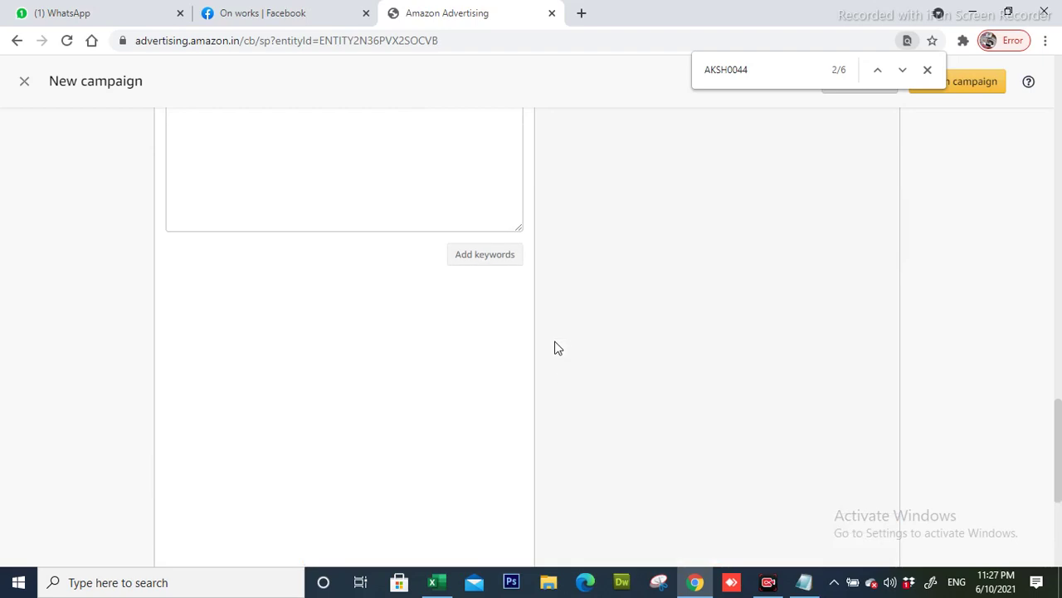
Close the in-page search and launch the Top15-Product-Auto-Targeting campaign
click(927, 71)
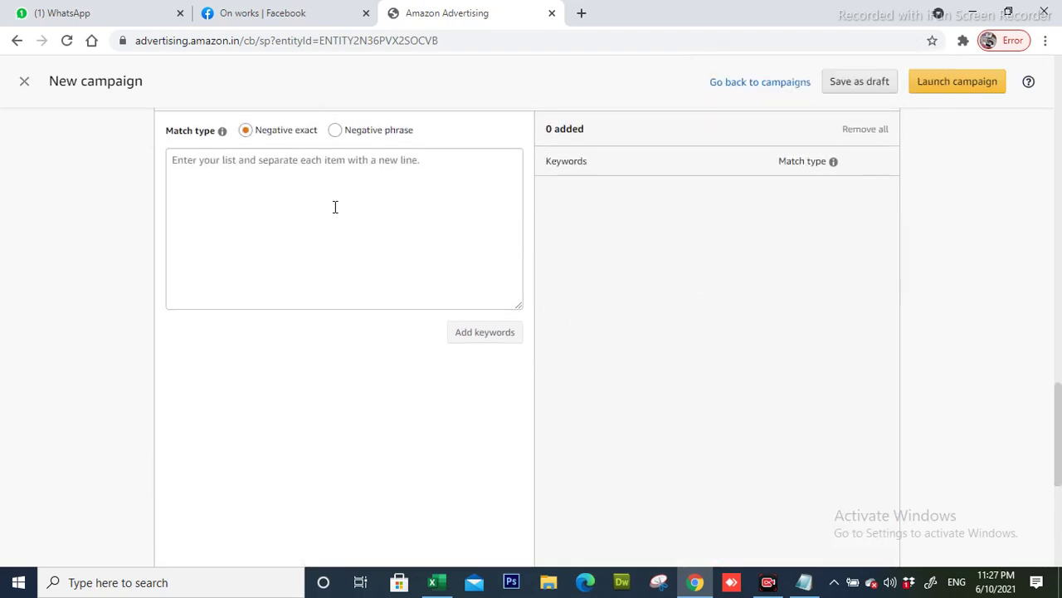
scroll(361, 195, up, 2)
scroll(368, 216, up, 2)
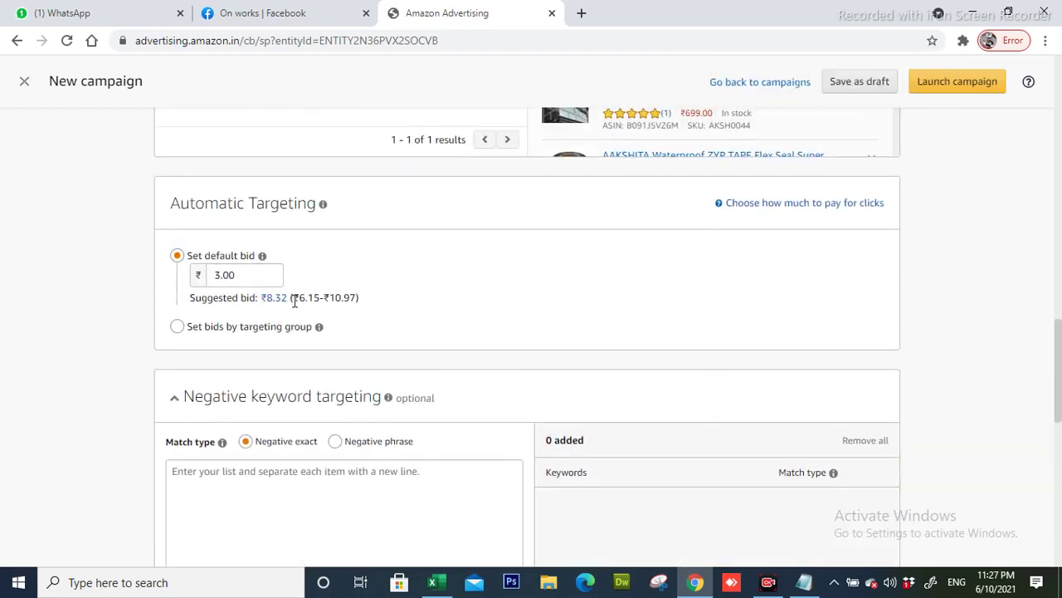
drag(321, 301, 306, 301)
scroll(597, 299, down, 7)
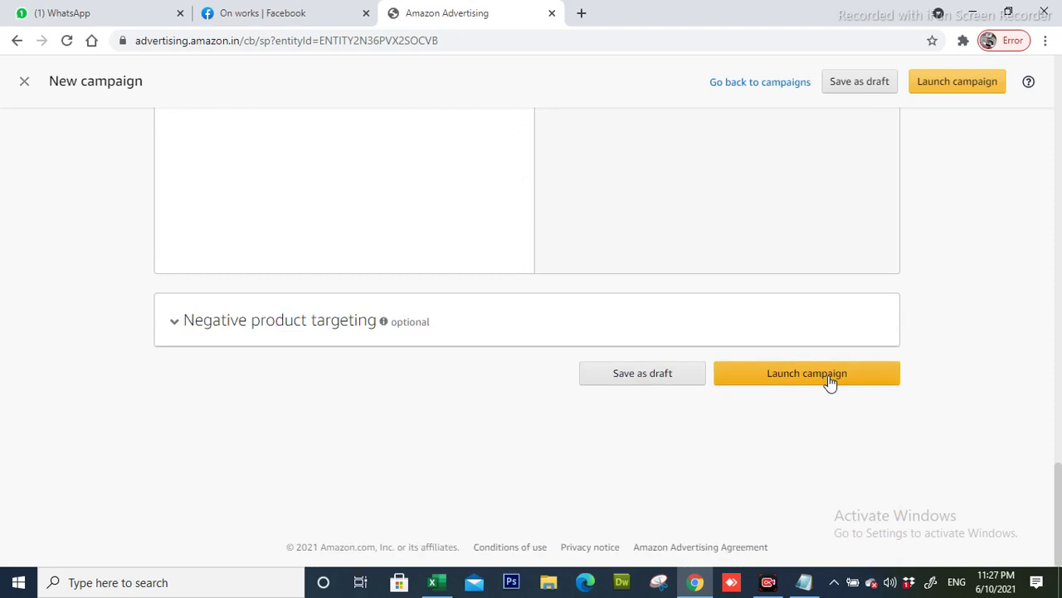
click(830, 380)
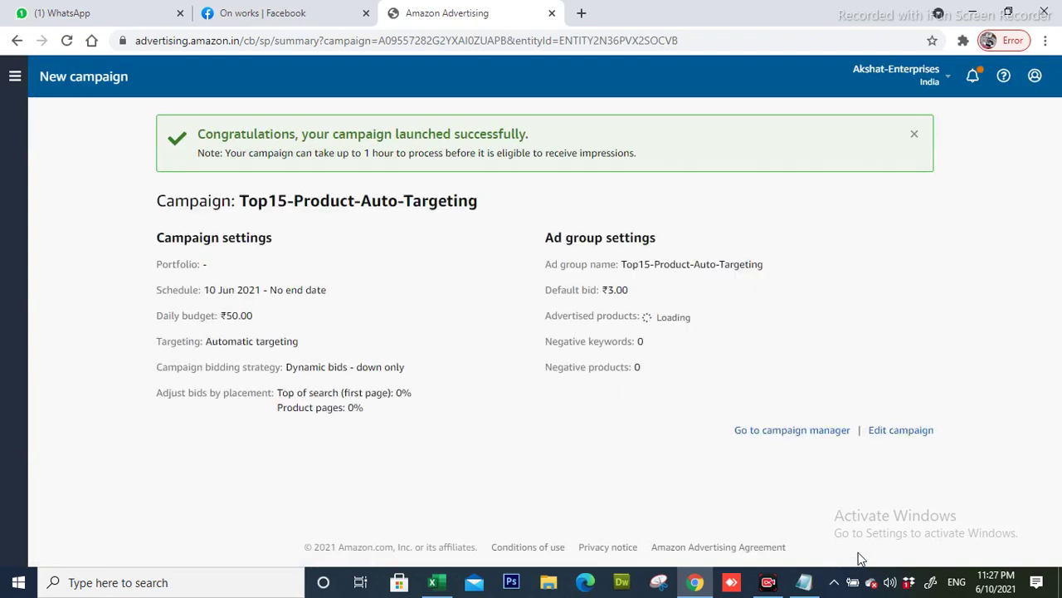
Switch to the Notepad note, add the line "compeign is live will show you", and minimize the note
click(805, 583)
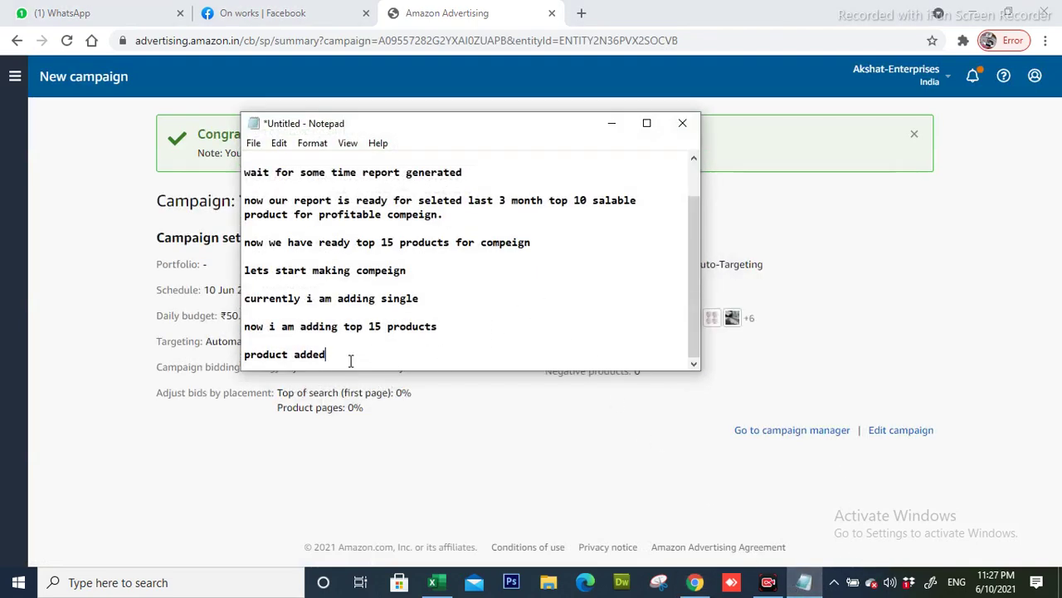
key(Return)
key(Return)
text(c)
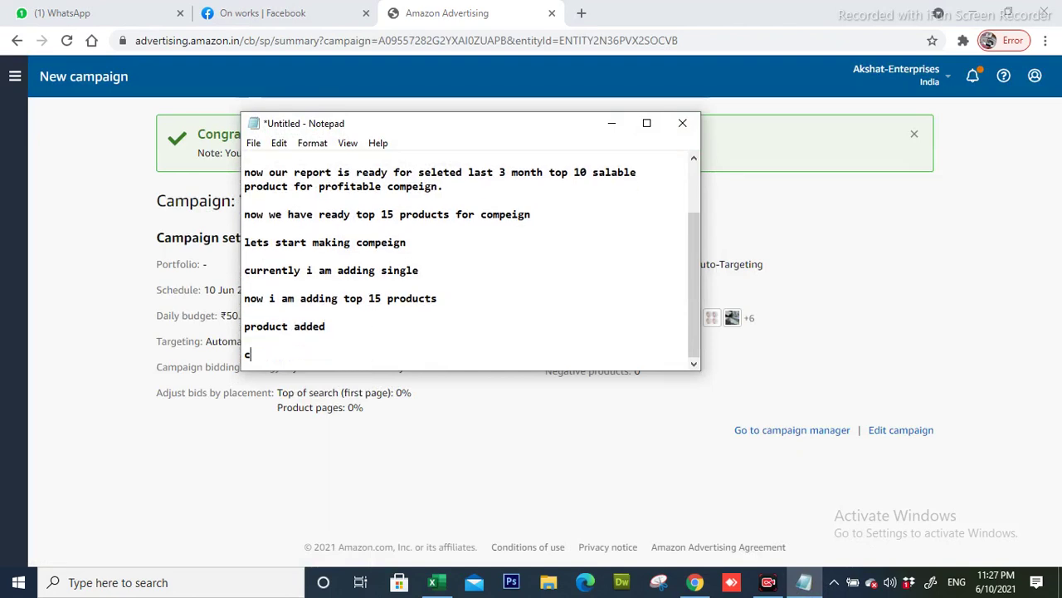
text(ompe)
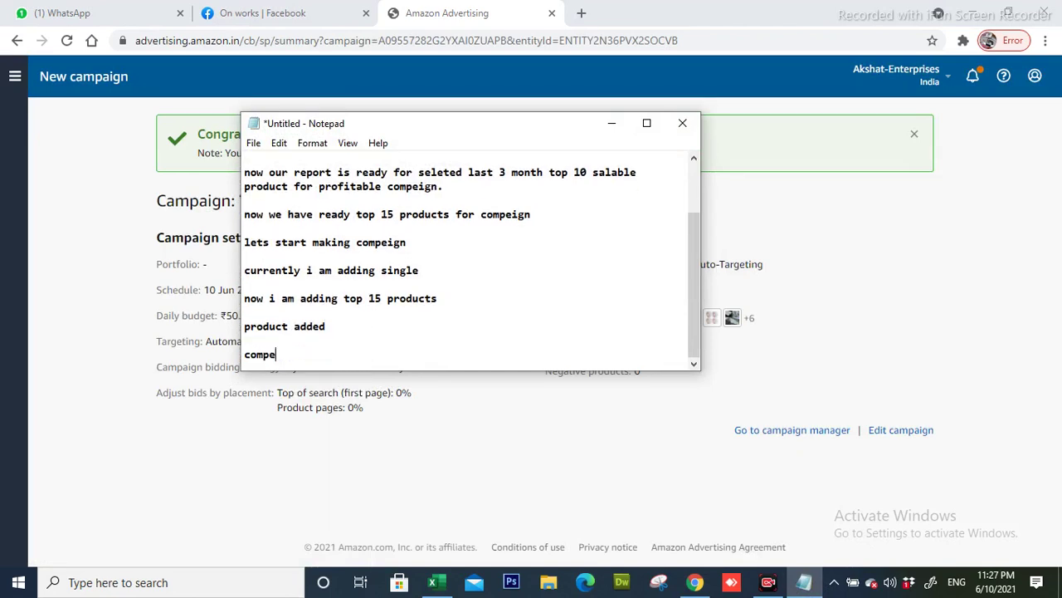
text(ign is live will show you)
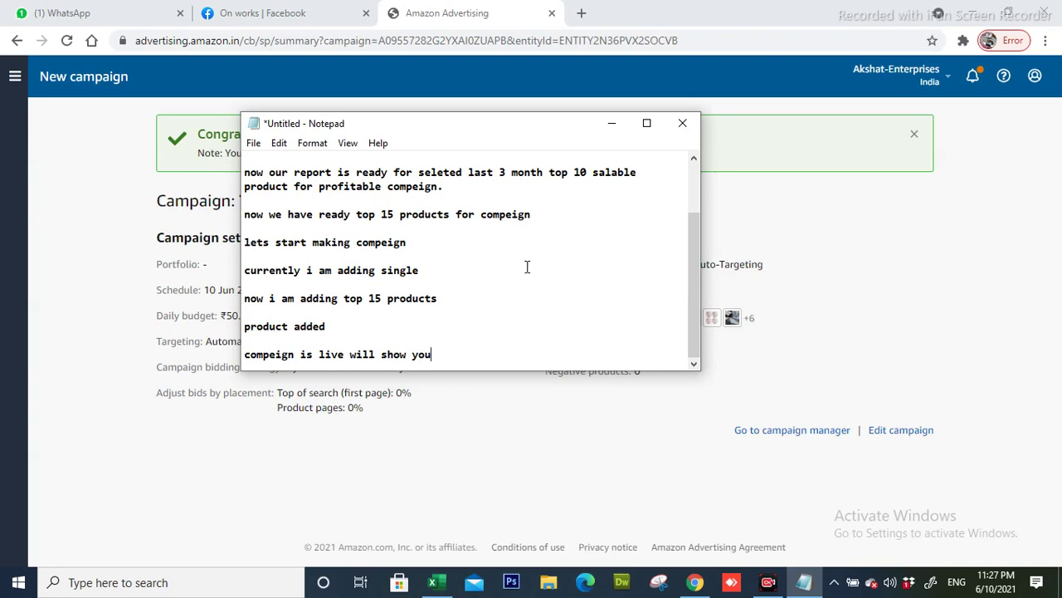
click(611, 123)
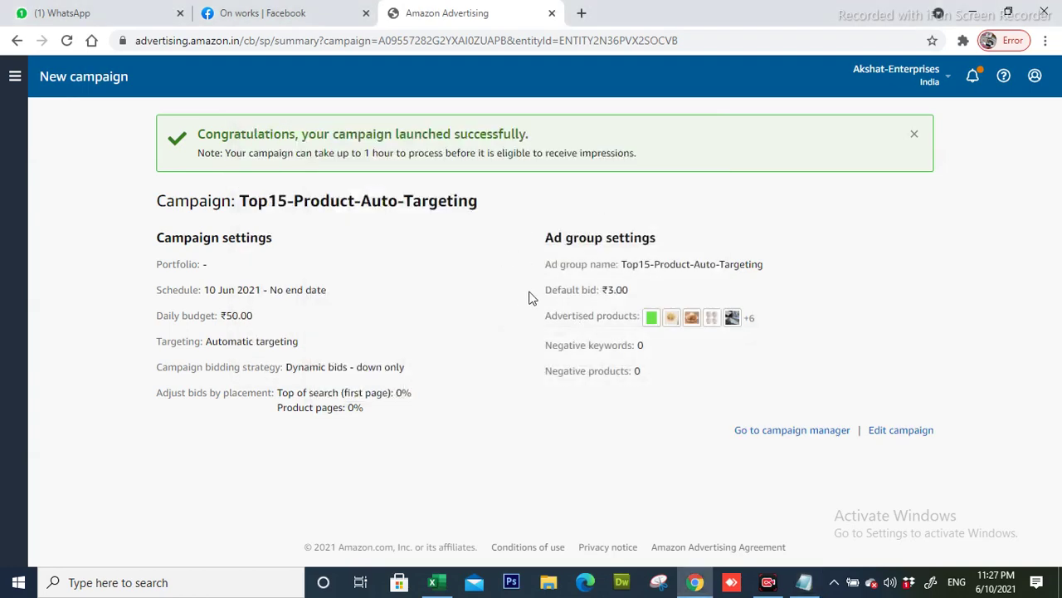
Go to the campaign manager and open the Top15-Product-Auto-Targeting campaign from the campaign list
click(767, 440)
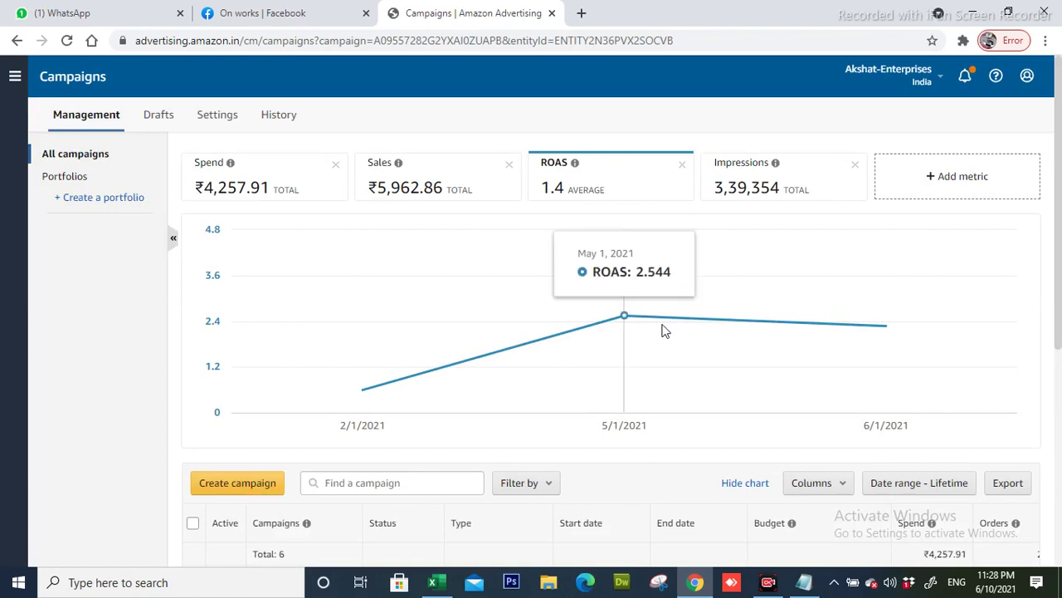
scroll(659, 330, down, 5)
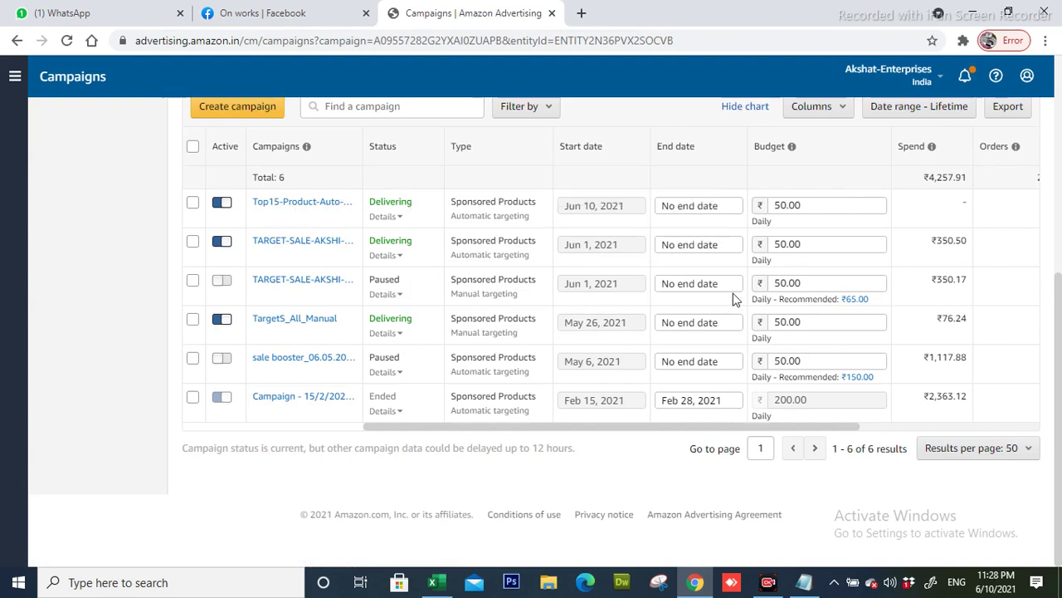
click(288, 210)
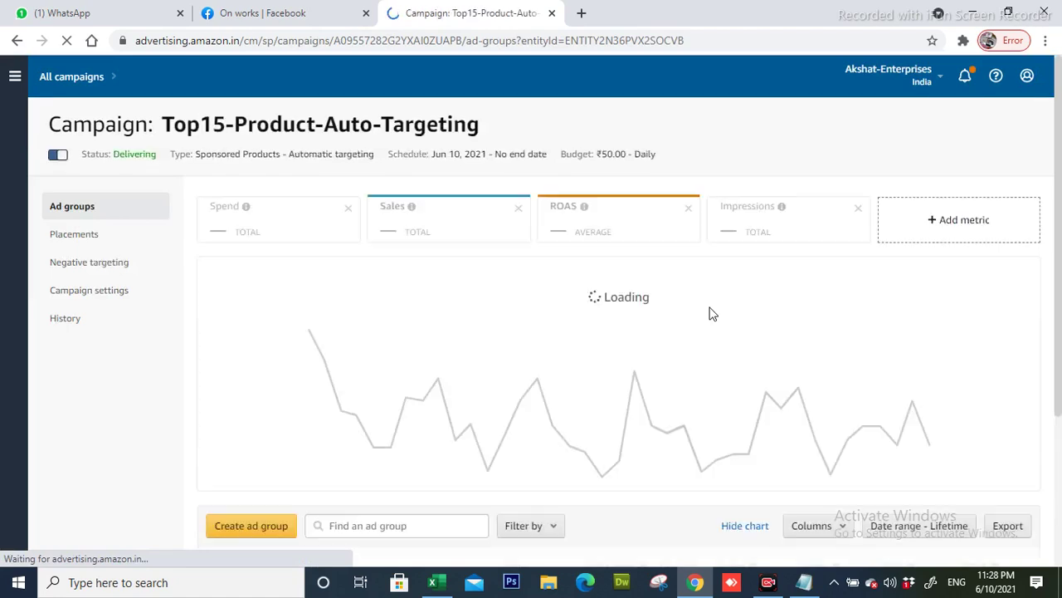
Examine the campaign's performance chart and ad group list, and highlight the campaign name in the page heading
scroll(710, 313, down, 3)
scroll(697, 340, down, 1)
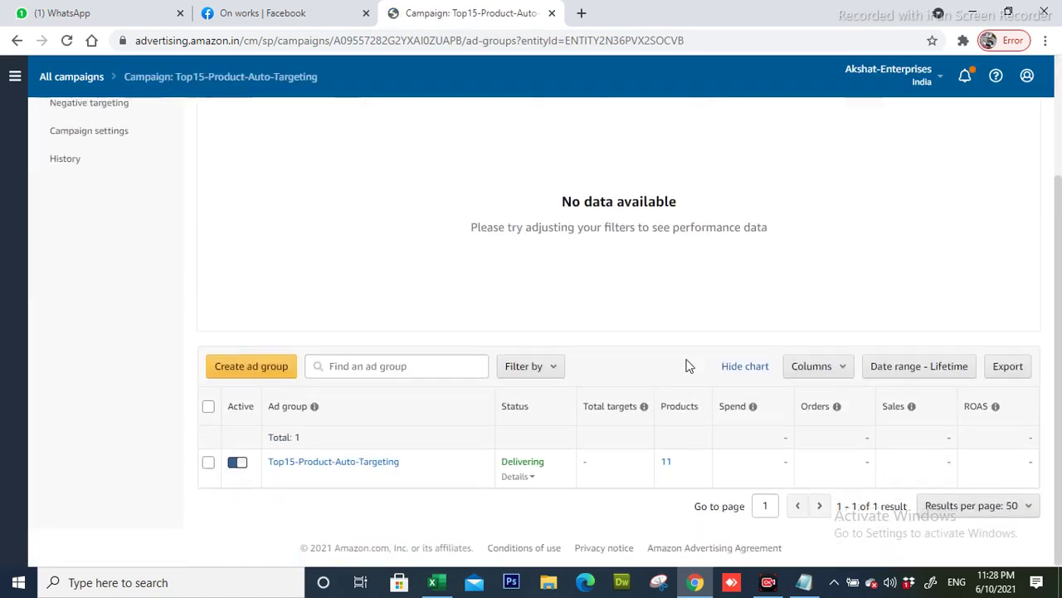
scroll(509, 458, up, 3)
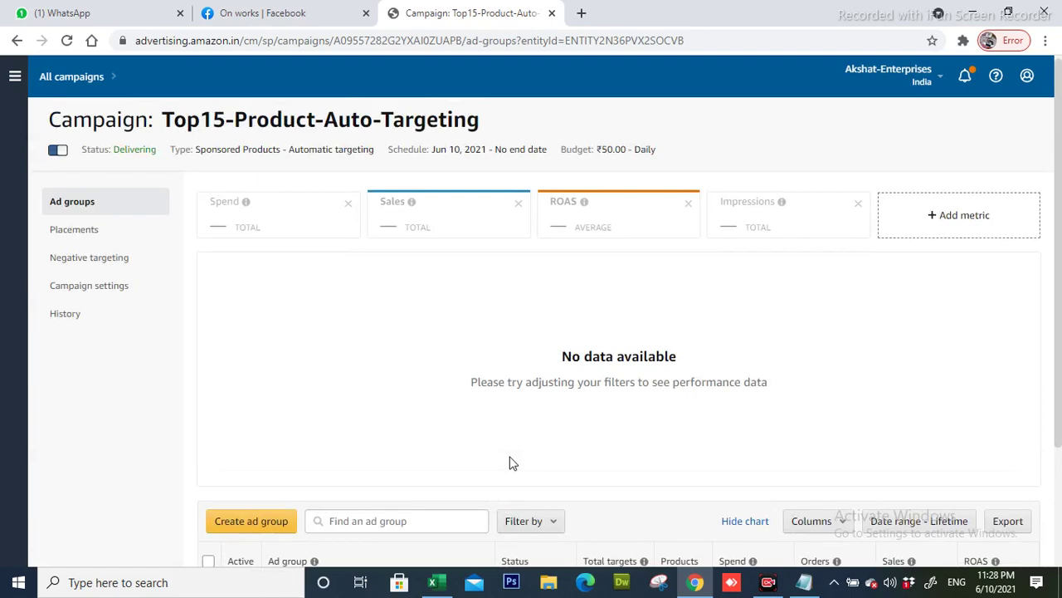
scroll(511, 461, down, 3)
scroll(498, 432, up, 2)
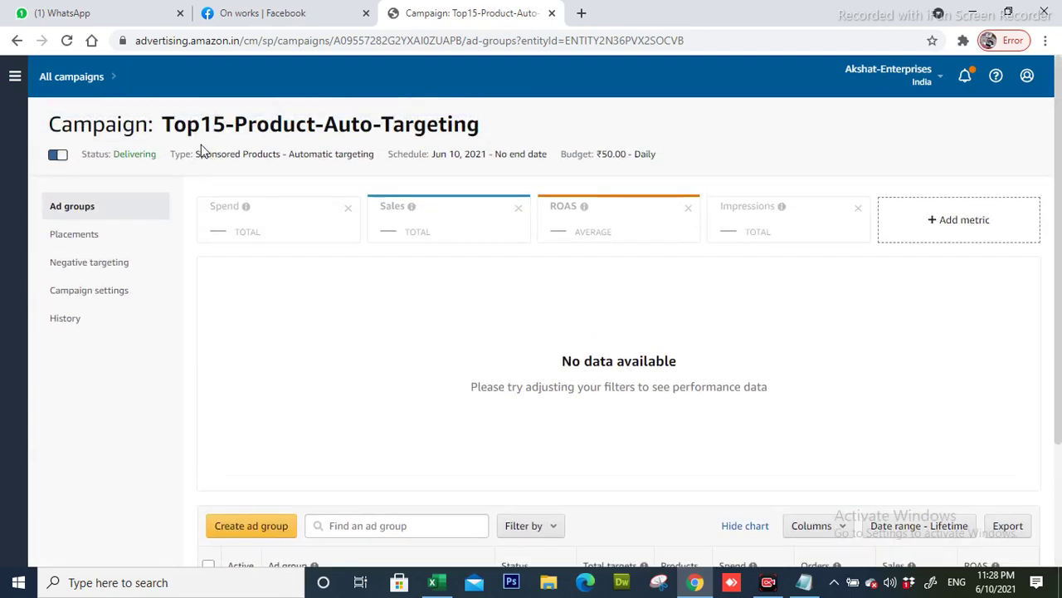
drag(166, 126, 483, 133)
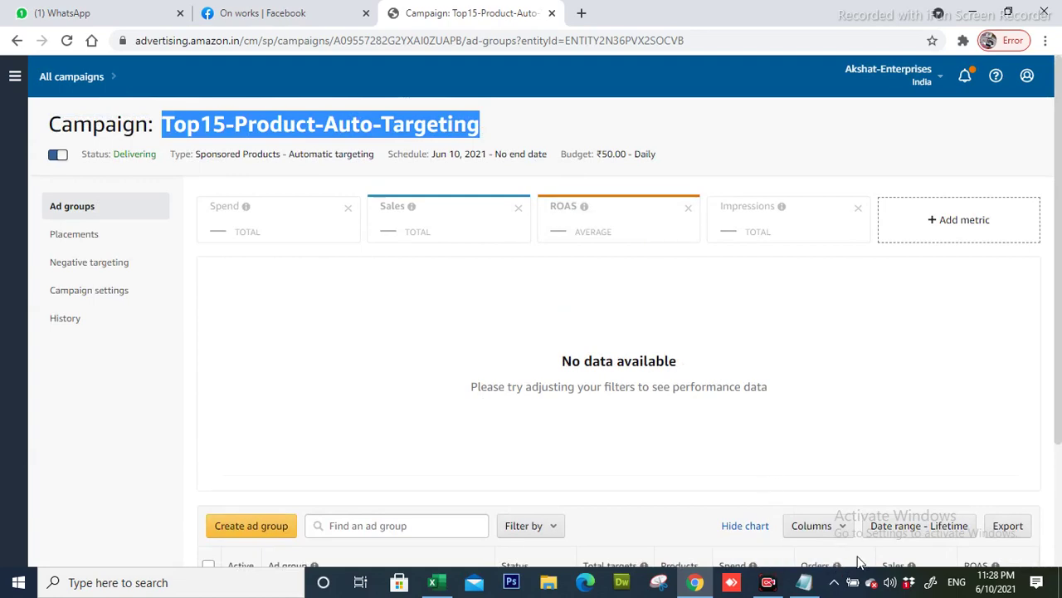
Return to the Notepad note and add the lines "if you have any doubt", "comment" and "thanks for watching"
click(803, 582)
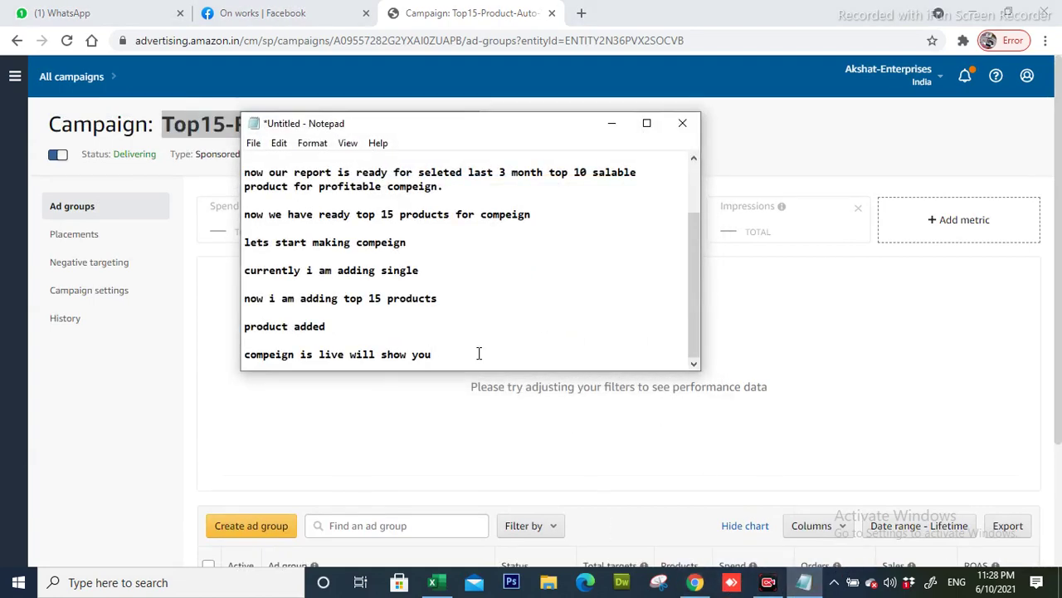
key(Return)
key(Return)
text(if you h)
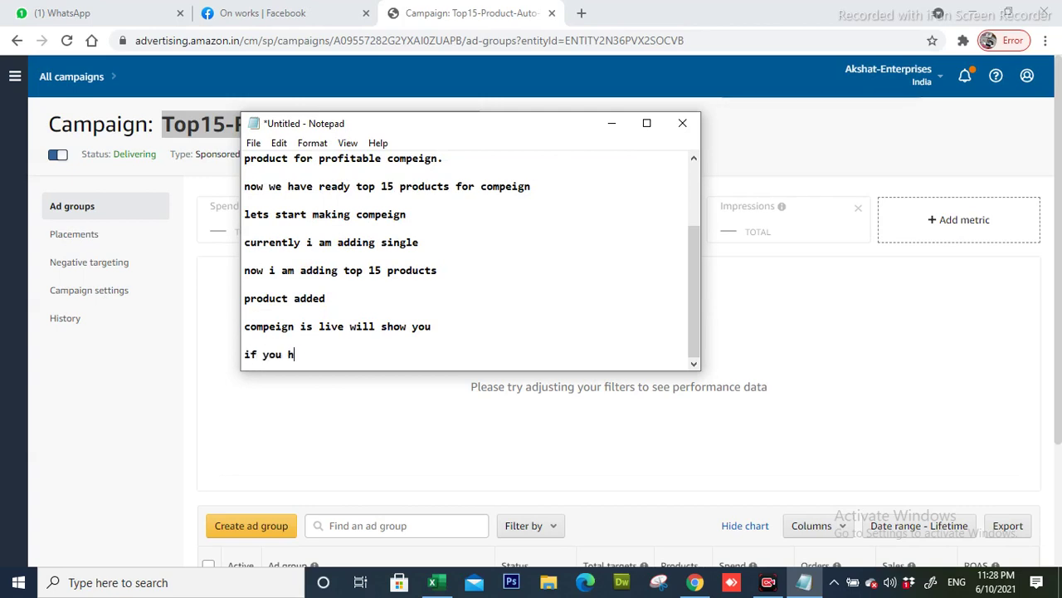
text(ave any doubt)
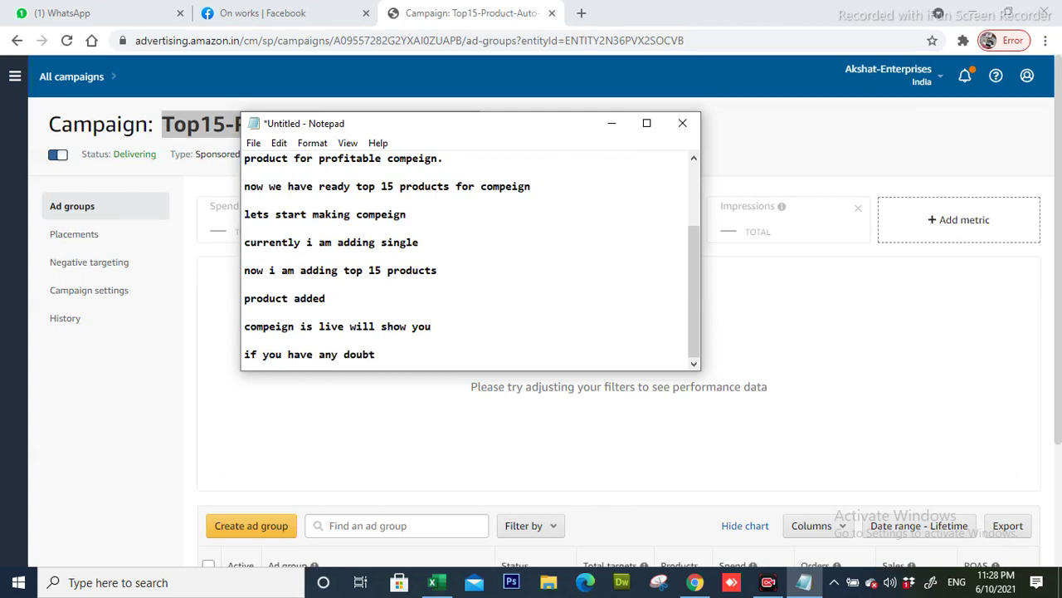
key(Return)
key(Return)
text(comment)
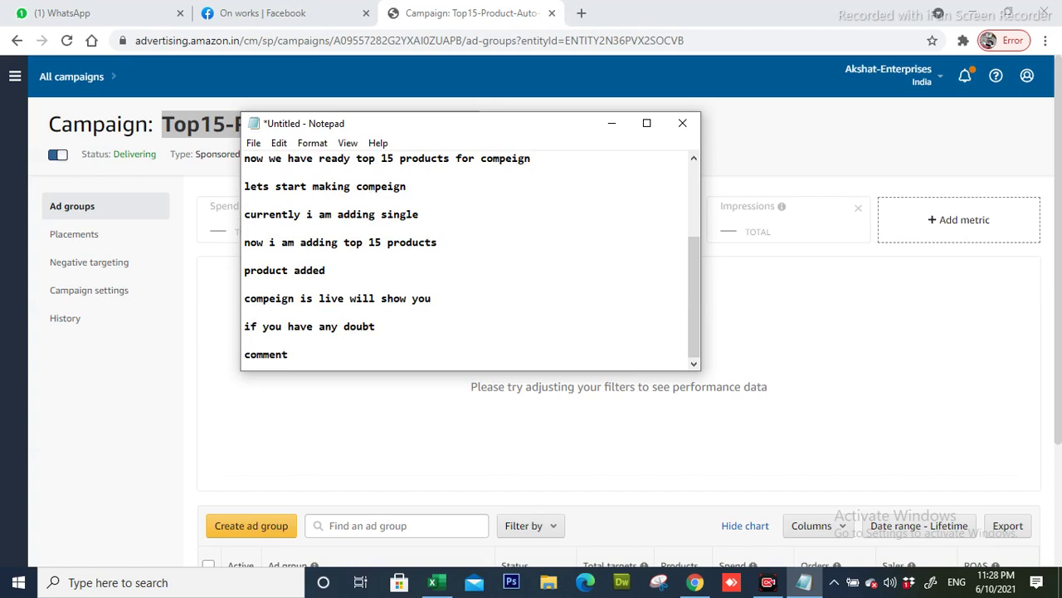
key(Return)
key(Return)
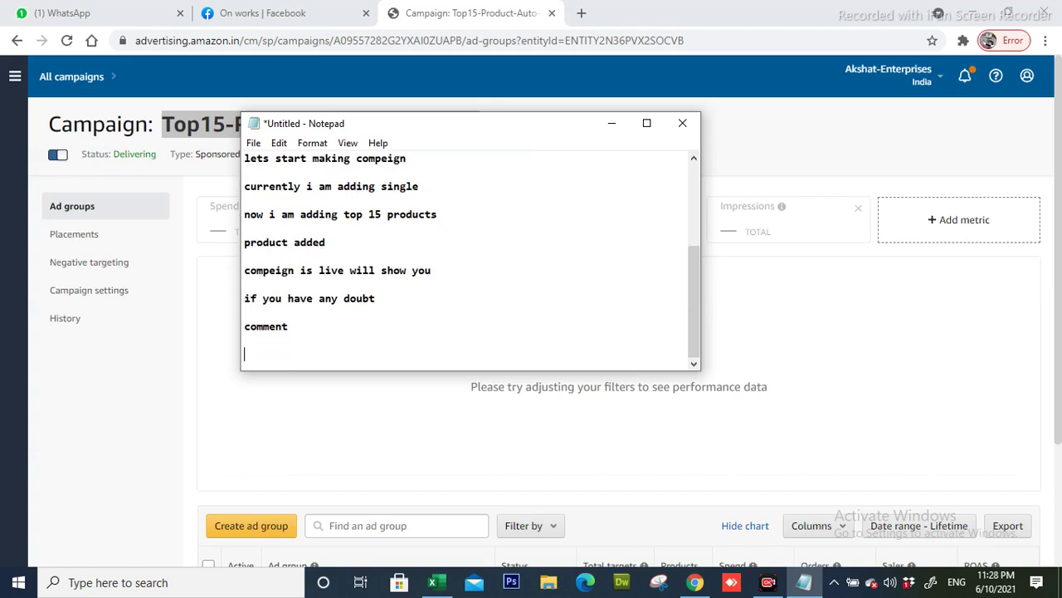
text(thanks for watching)
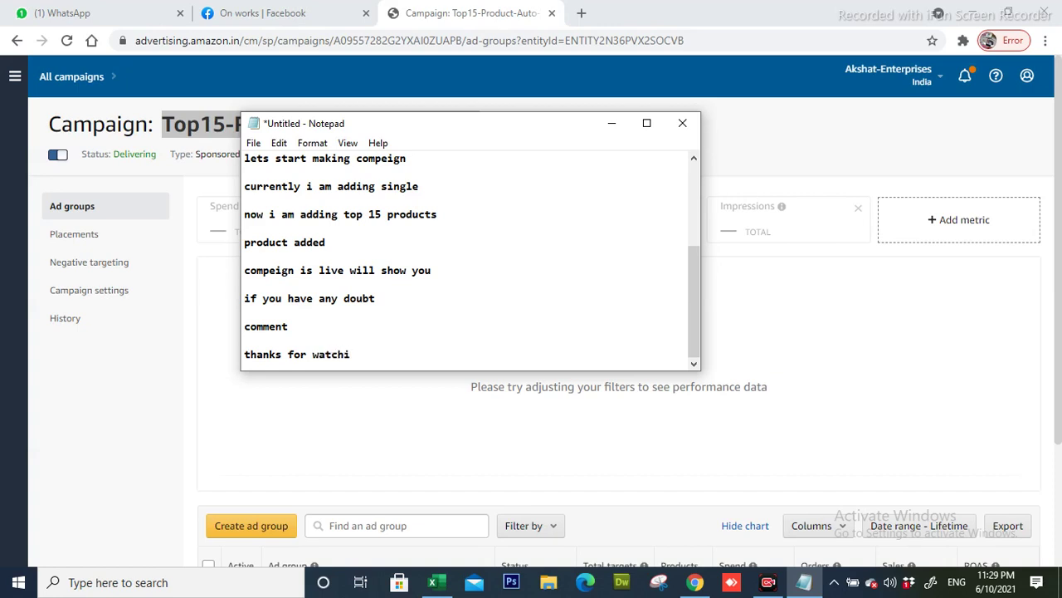
Add the line "next video auto compeign 4 type profitable" to the note
key(Return)
key(Return)
text(new)
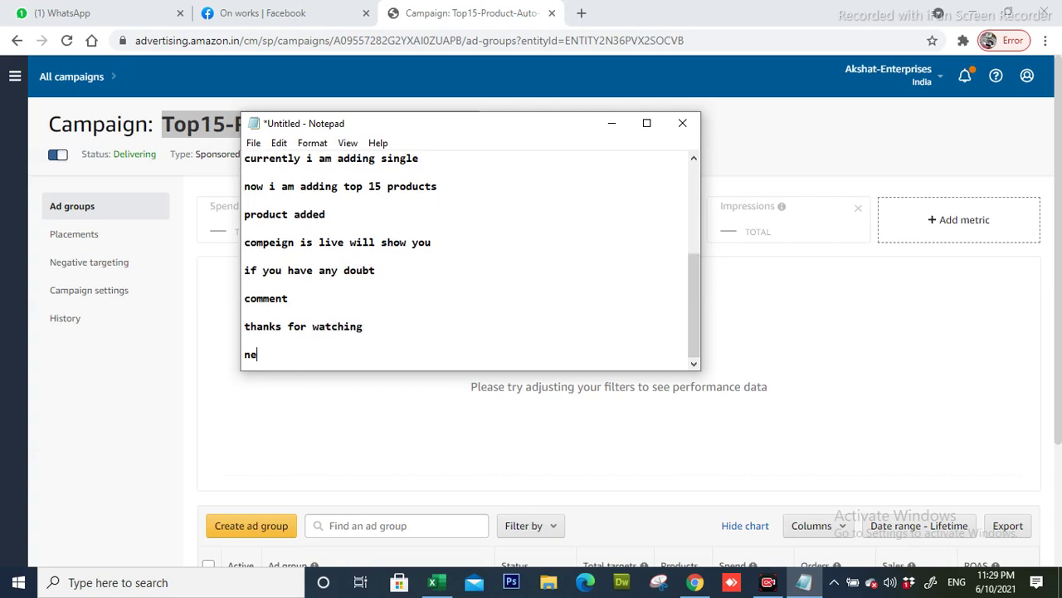
key(BackSpace)
text(xt )
text(vei)
key(BackSpace)
key(BackSpace)
text(i)
text(deon)
key(BackSpace)
text(auto compen)
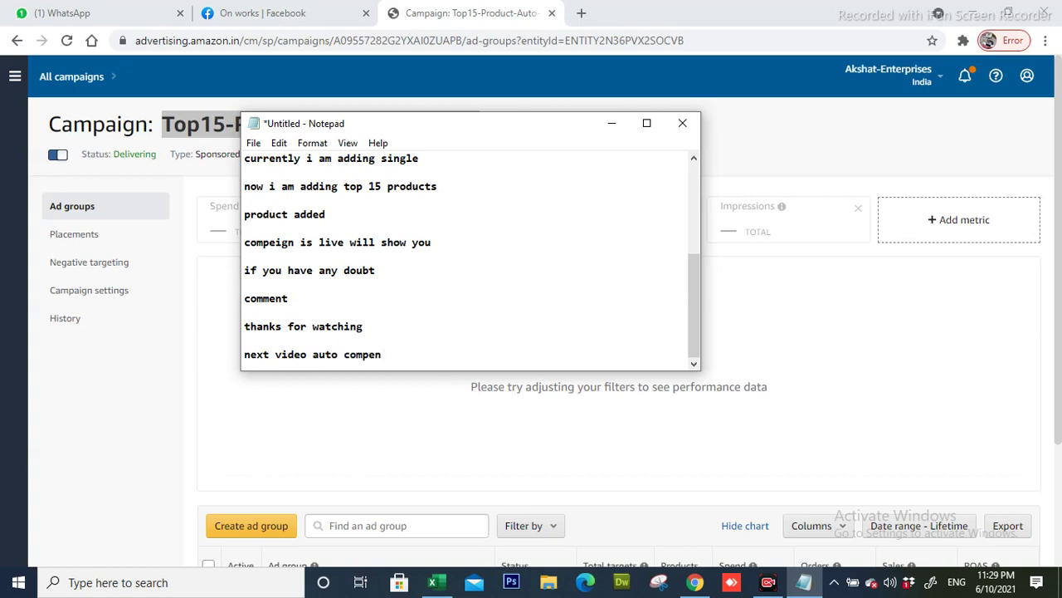
key(BackSpace)
text(ign 4 type)
text(profitable)
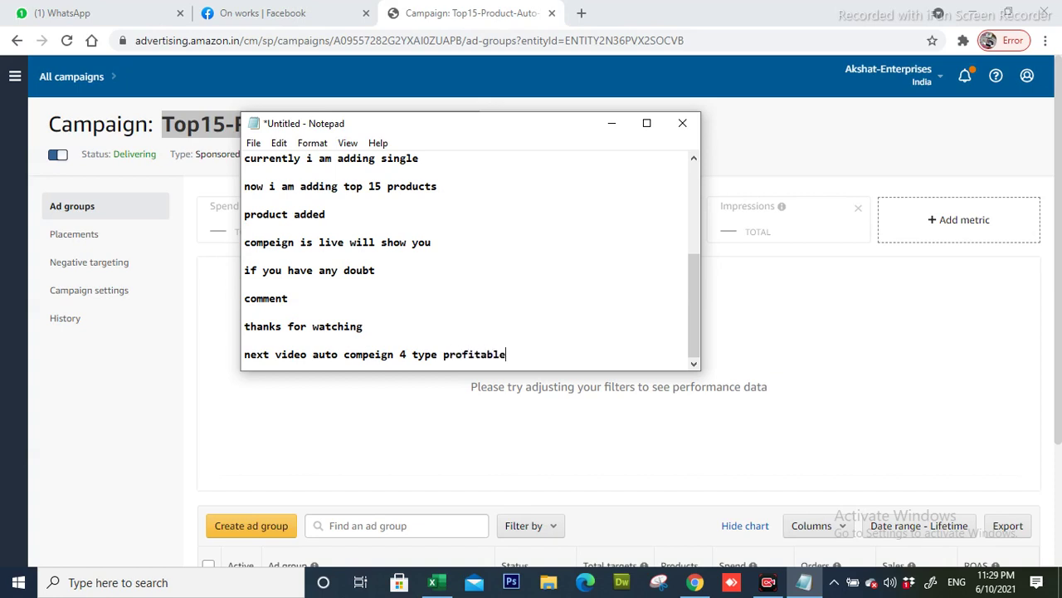
Add the line "please like and share subscribe our chanel for next video" to the note
key(Return)
key(Return)
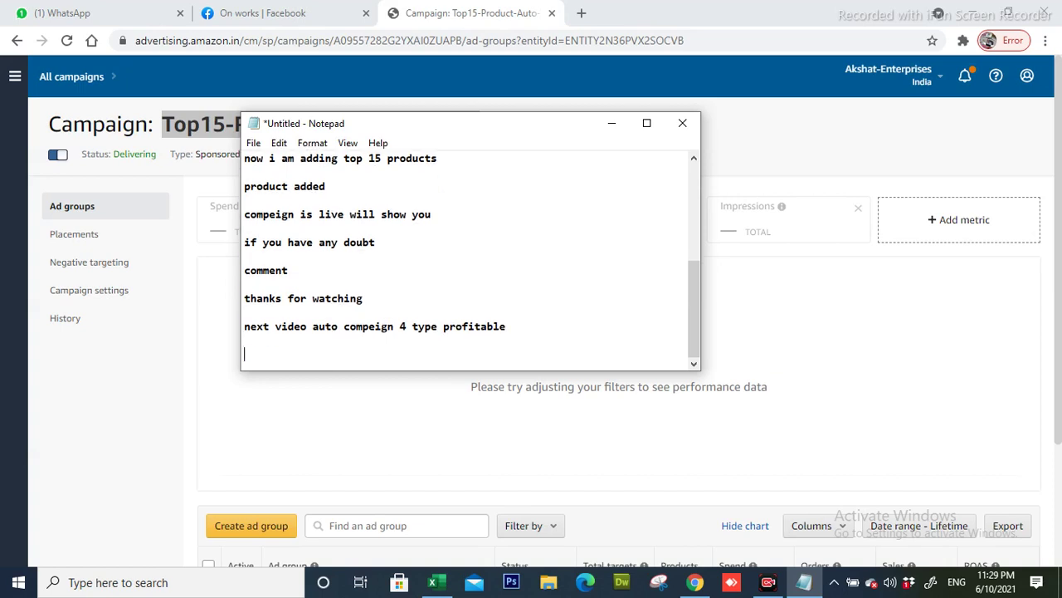
text(please li)
text(k)
key(BackSpace)
text(ke and share )
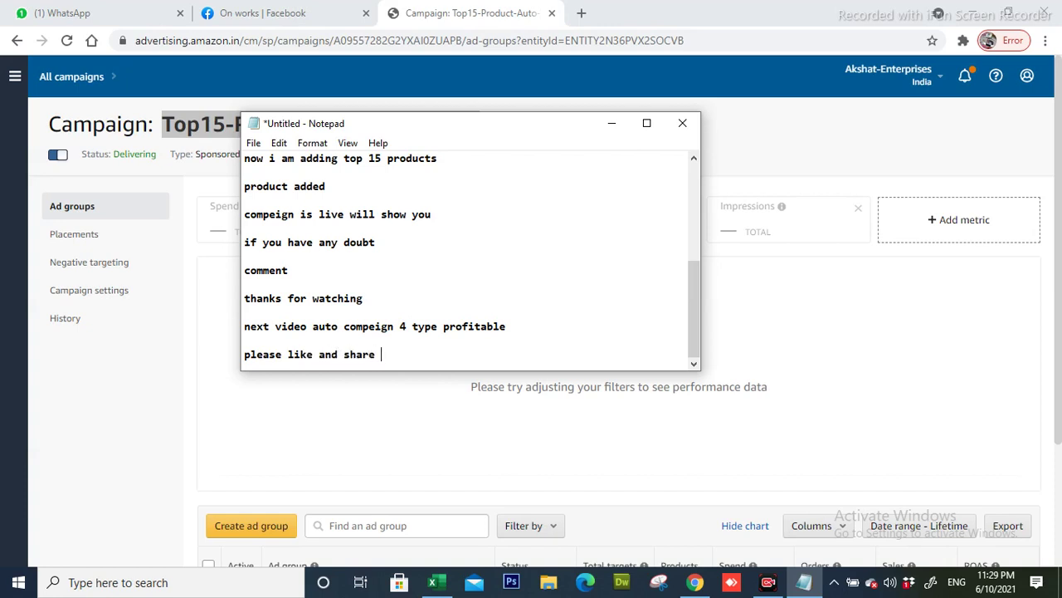
text(subscribe our chanel for next v)
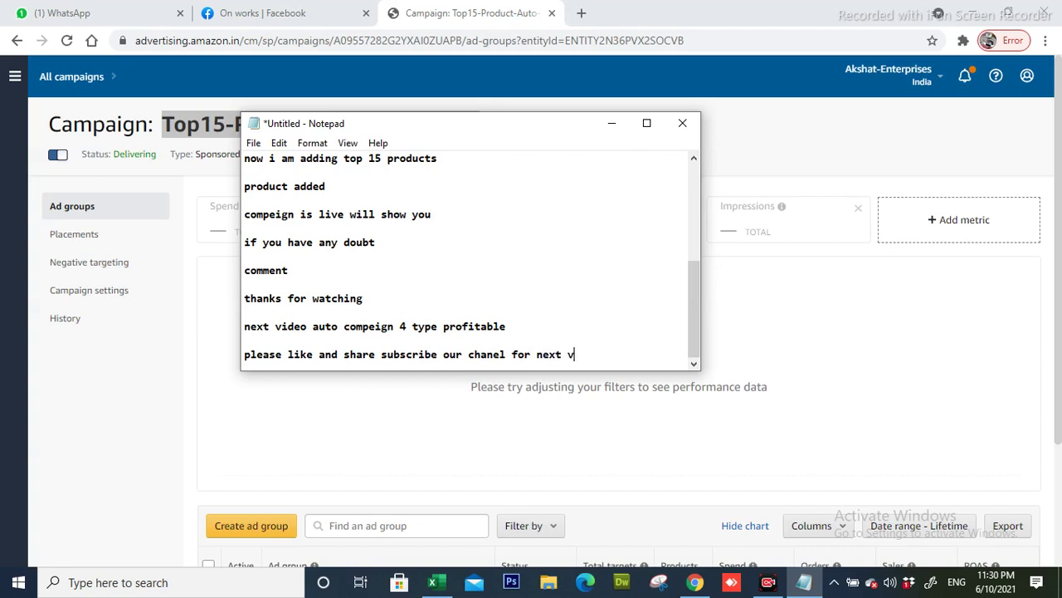
text(e=t)
key(BackSpace)
key(BackSpace)
key(BackSpace)
text(ideo)
Finish the note with the line "byeeee see you soon"
key(Return)
key(Return)
text(byeeee)
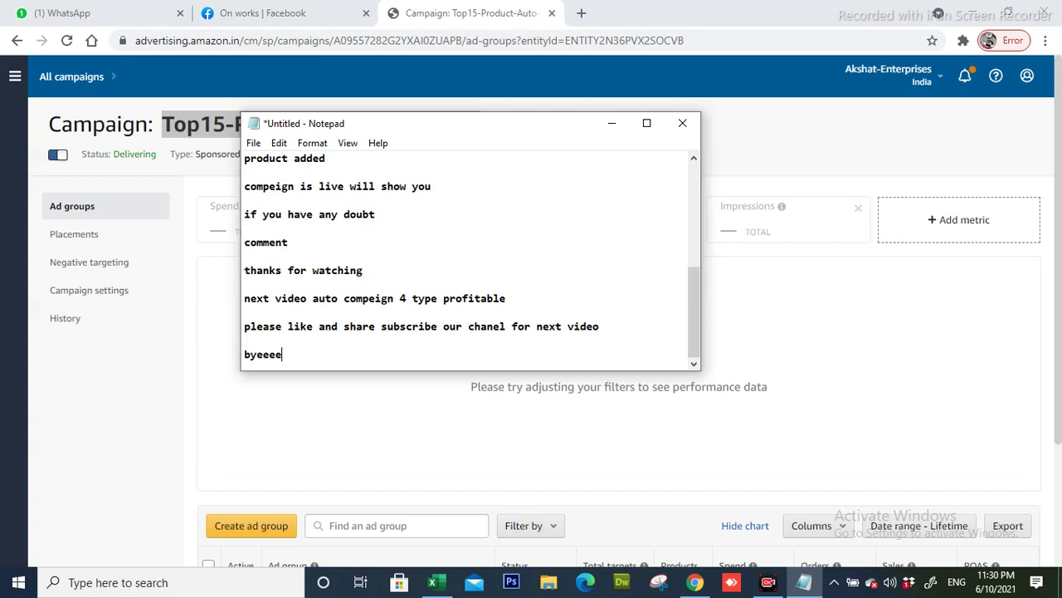
text( c)
text(ee to)
key(BackSpace)
key(BackSpace)
text(you sooo)
key(BackSpace)
text(n)
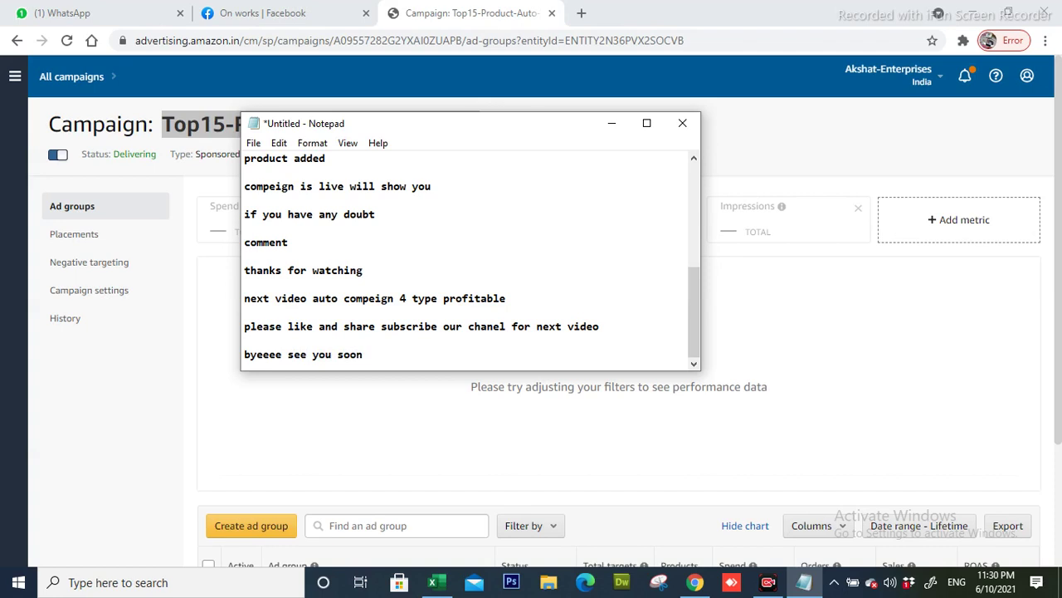